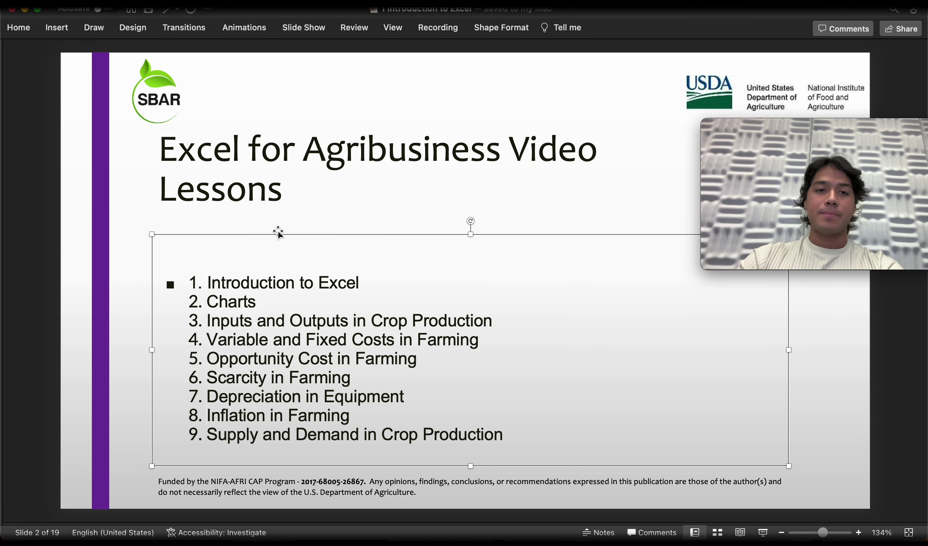
- Advance the presentation to the Workbook slide and view the Case Studies Excel workbook as an example
left_click(311, 226)
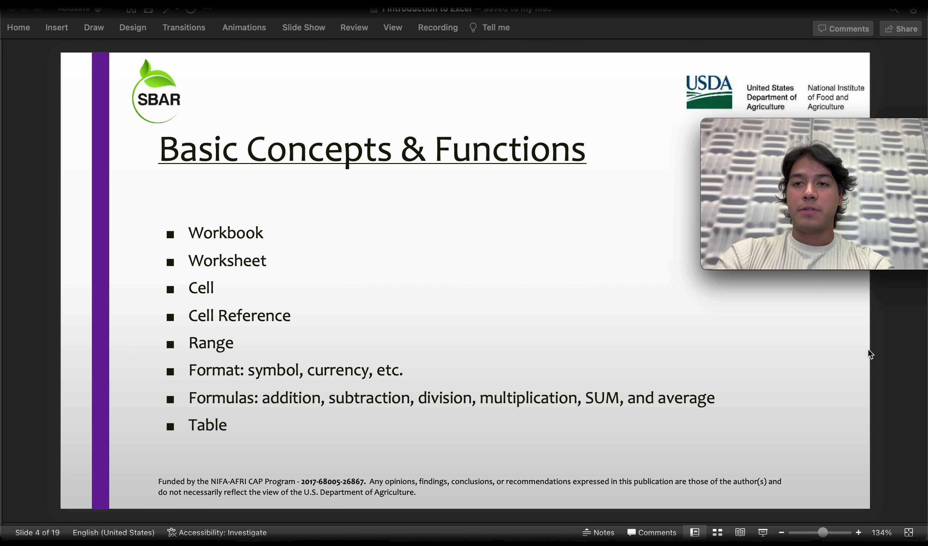
key("Down")
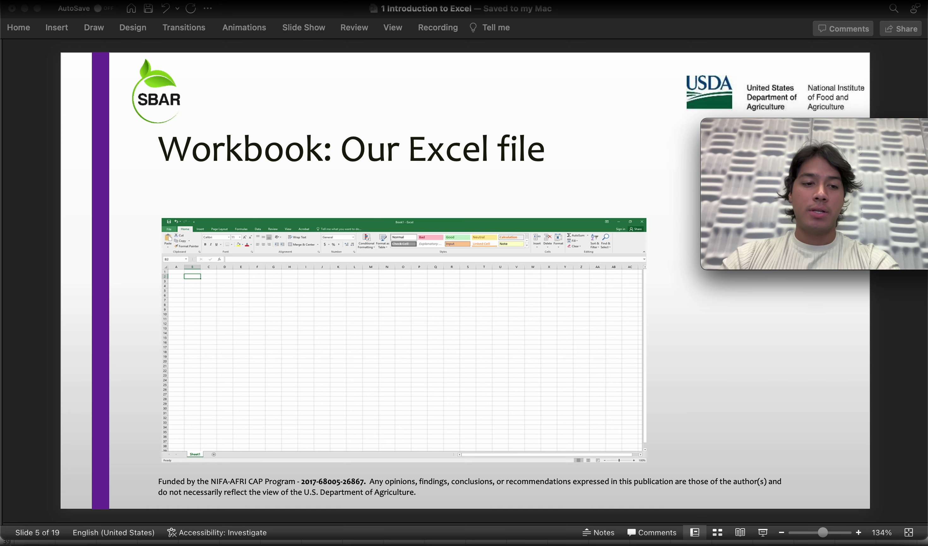
key("super+Tab")
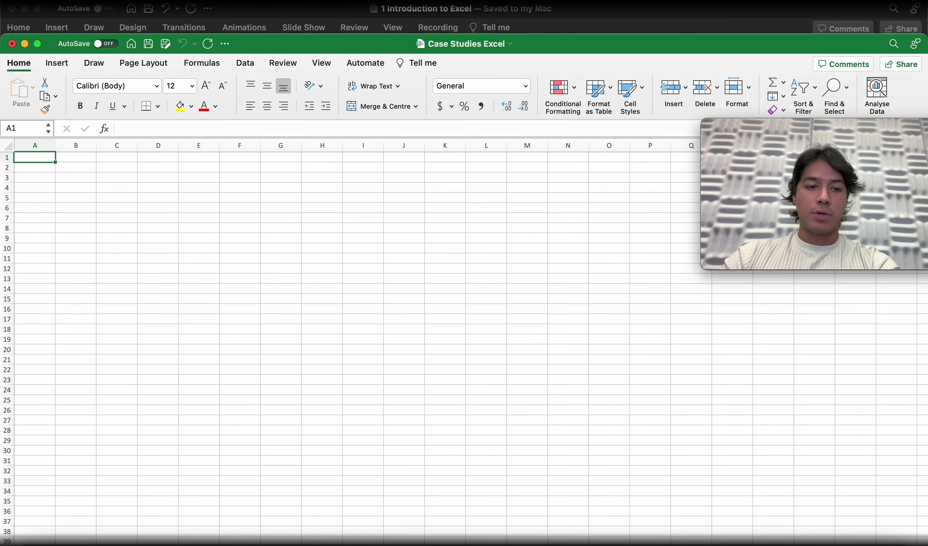
left_click_drag(551, 40, 550, 26)
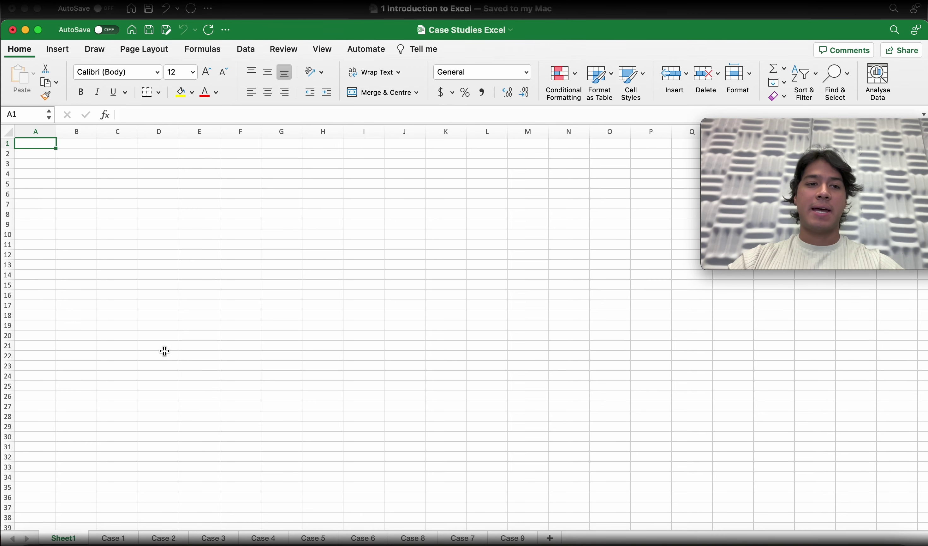
left_click_drag(274, 35, 194, 33)
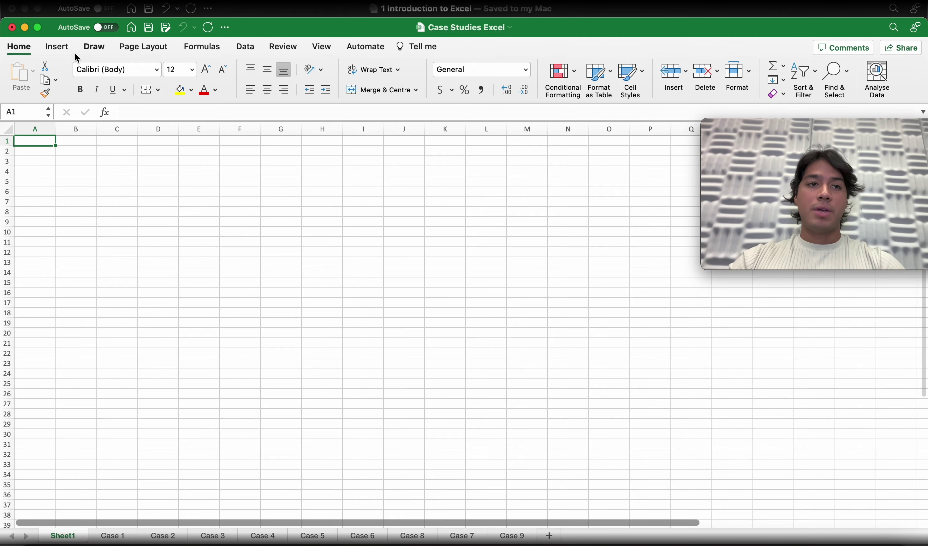
left_click(25, 28)
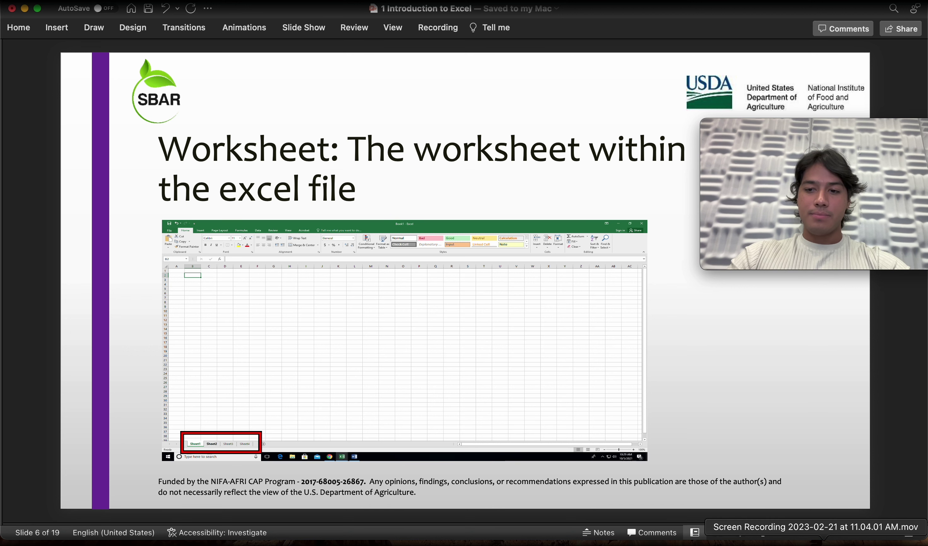
- Switch to the Case Studies Excel workbook, view the Case 1 worksheet and return to Sheet1
left_click(887, 543)
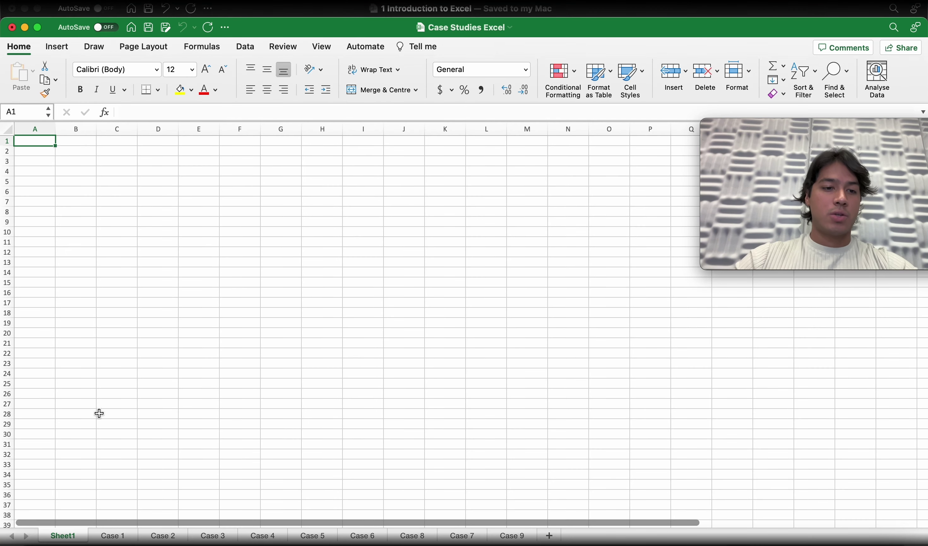
left_click(114, 535)
left_click(63, 535)
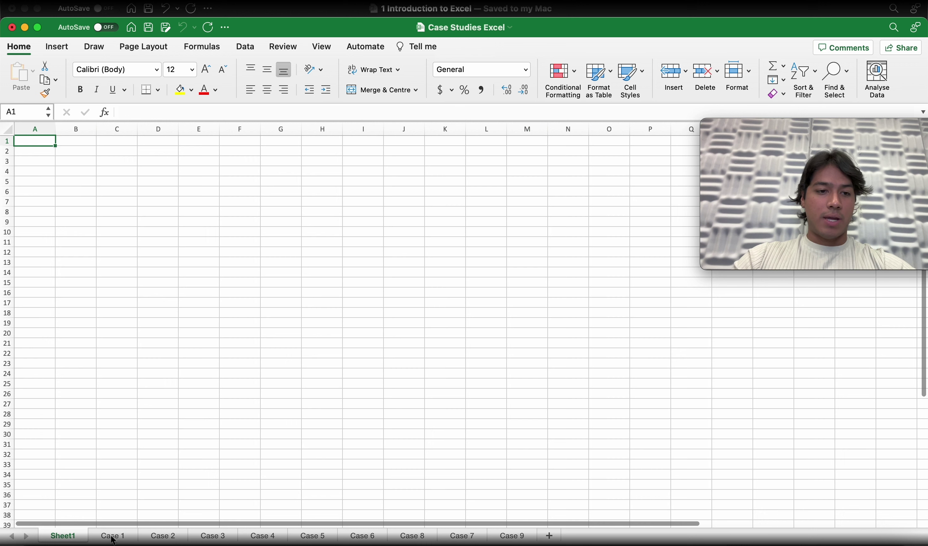
left_click(110, 537)
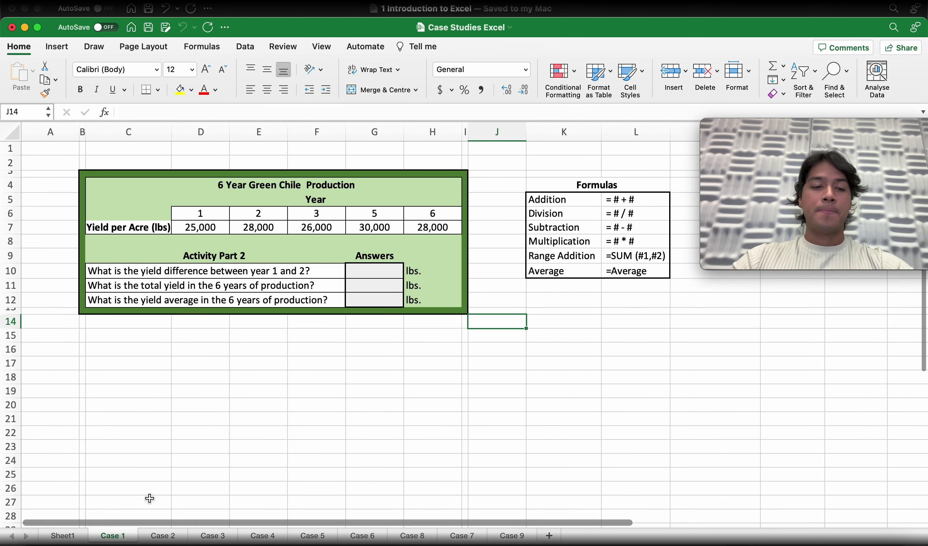
left_click(67, 536)
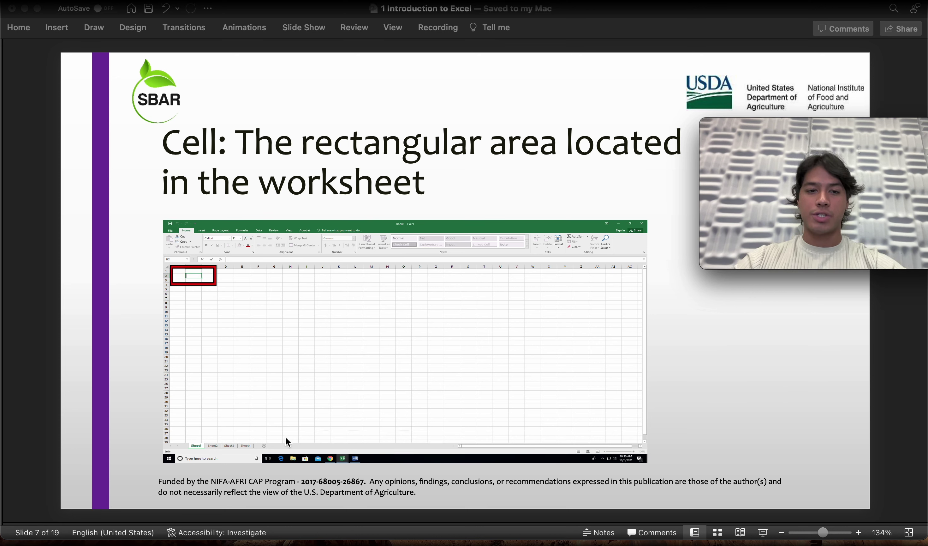
- Return to Case Studies Excel, move the active cell around Sheet1 starting from B2, and examine how the cell reference follows it
left_click(870, 540)
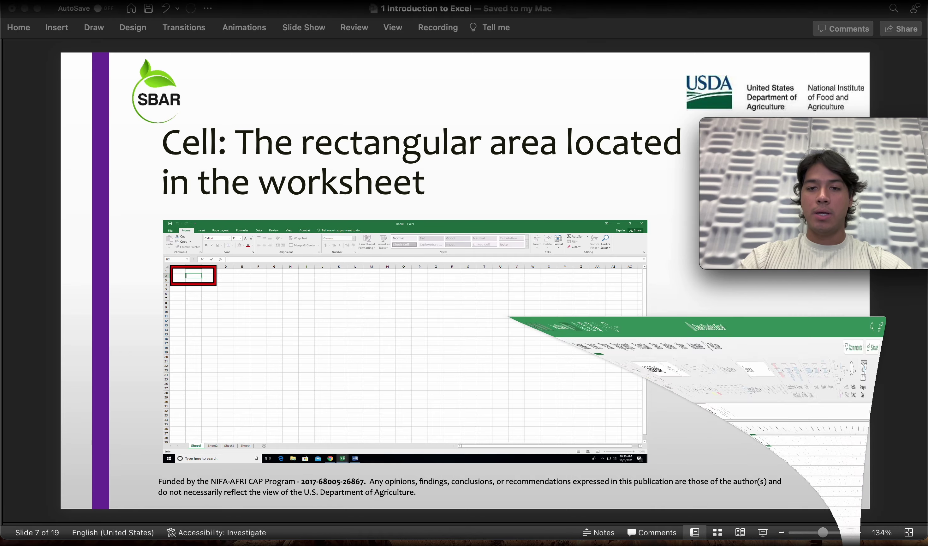
left_click(74, 155)
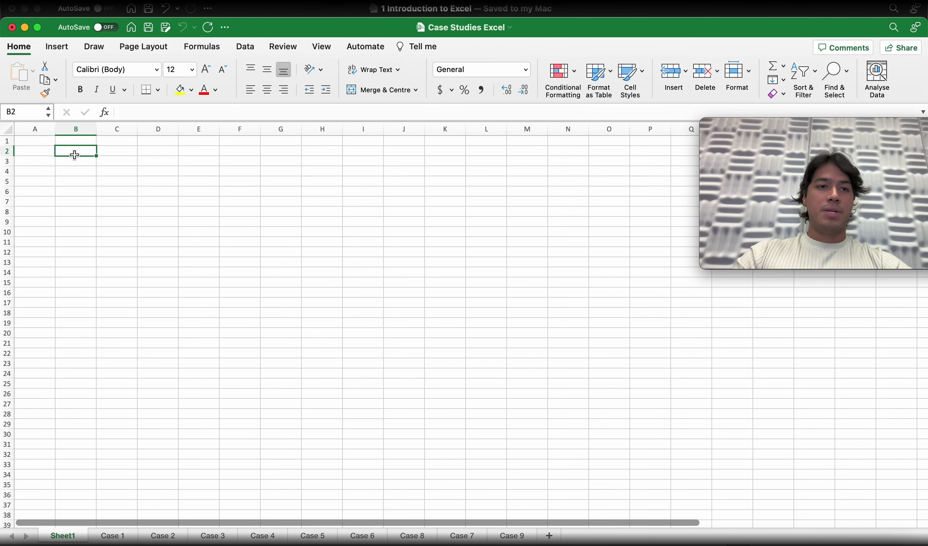
key("Right")
key("Left")
key("Down")
key("Left")
key("Up")
key("Right")
key("Right")
key("Right")
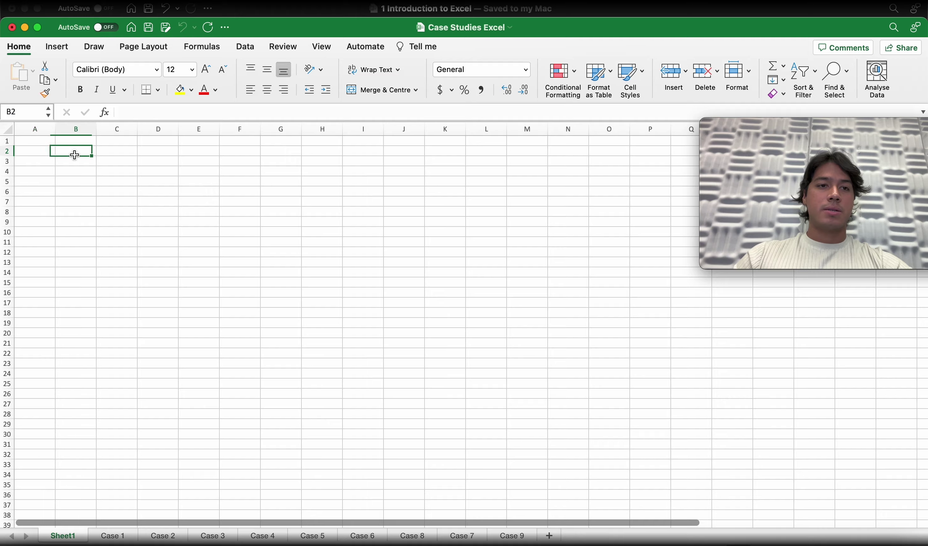
key("Down")
key("Left")
key("Left")
key("Down")
key("Right")
key("Right")
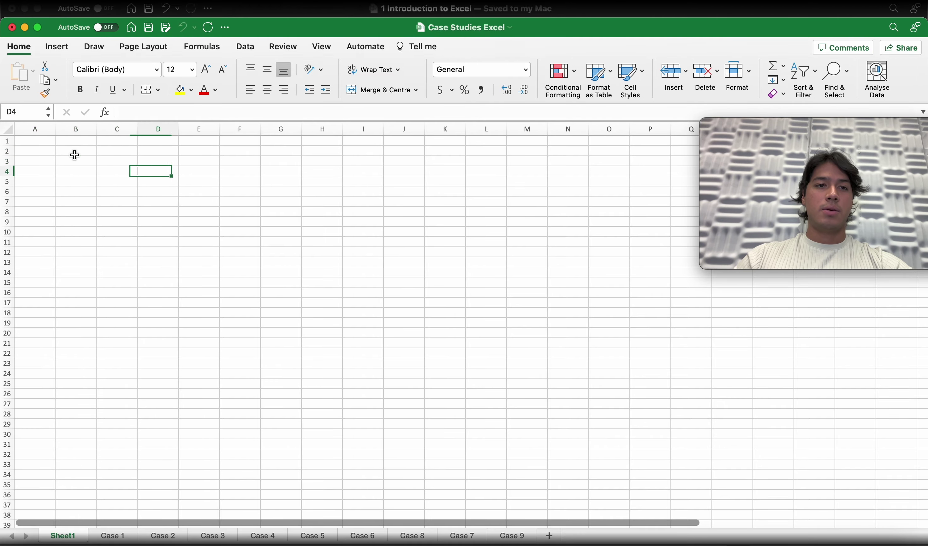
key("Up")
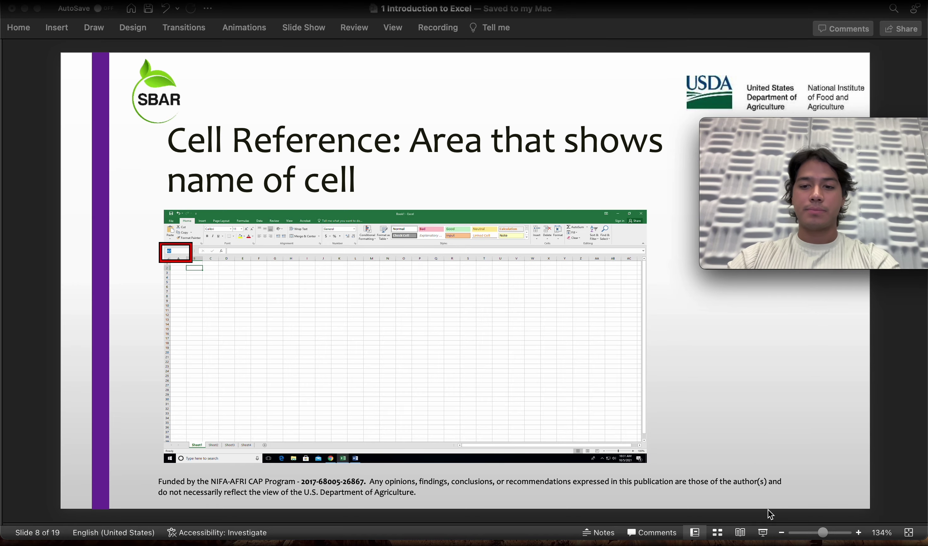
key("super+Tab")
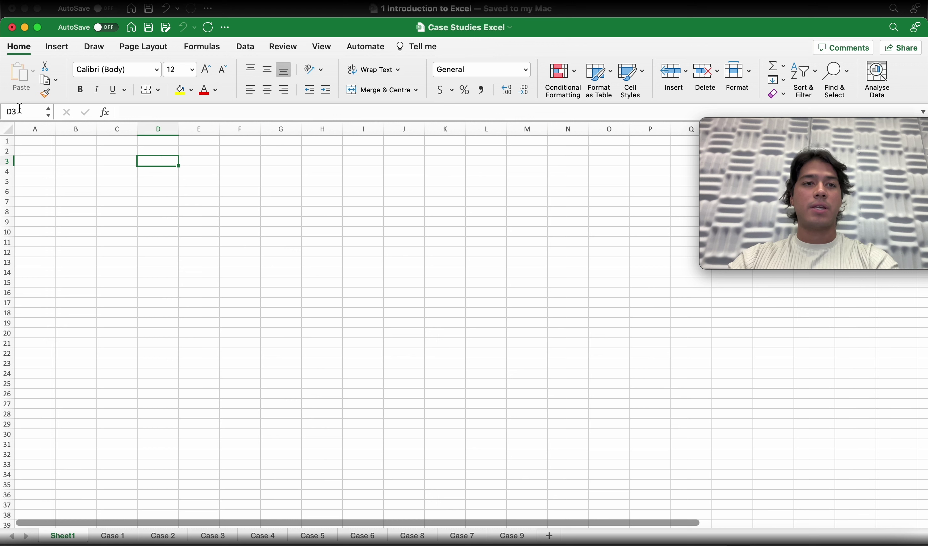
left_click(160, 148)
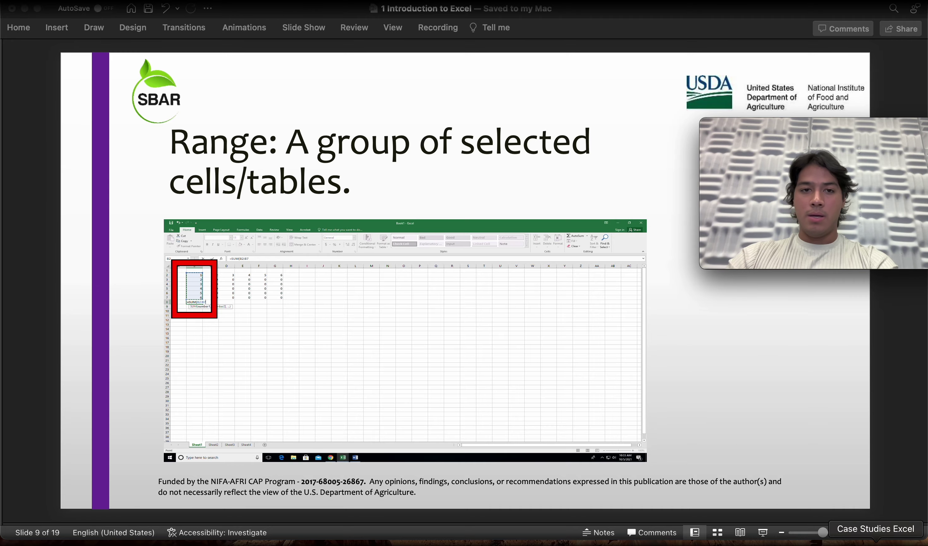
- Enter the numbers 1, 2, 3, 4, 5 and 6 down cells C3:C8 on Sheet1 of Case Studies Excel
left_click(876, 544)
left_click(156, 164)
left_click(111, 164)
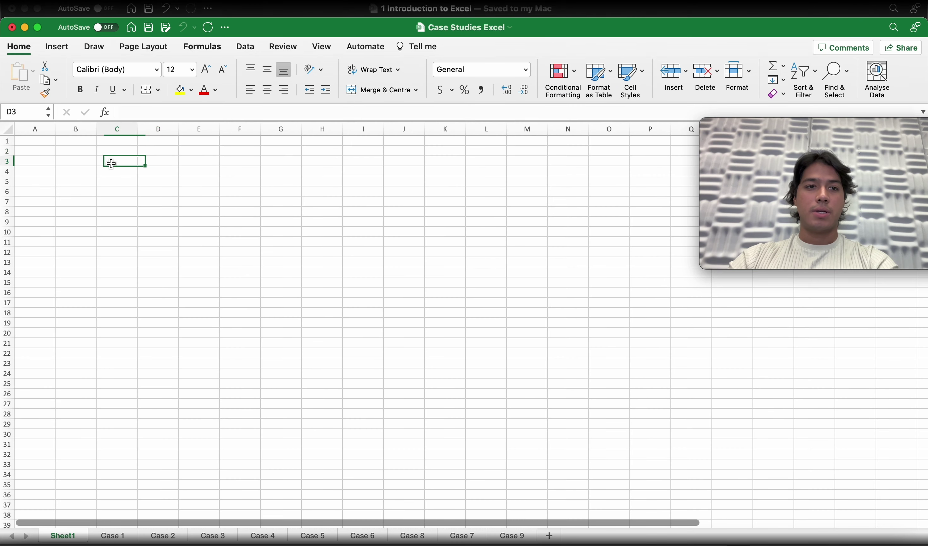
type("1 ")
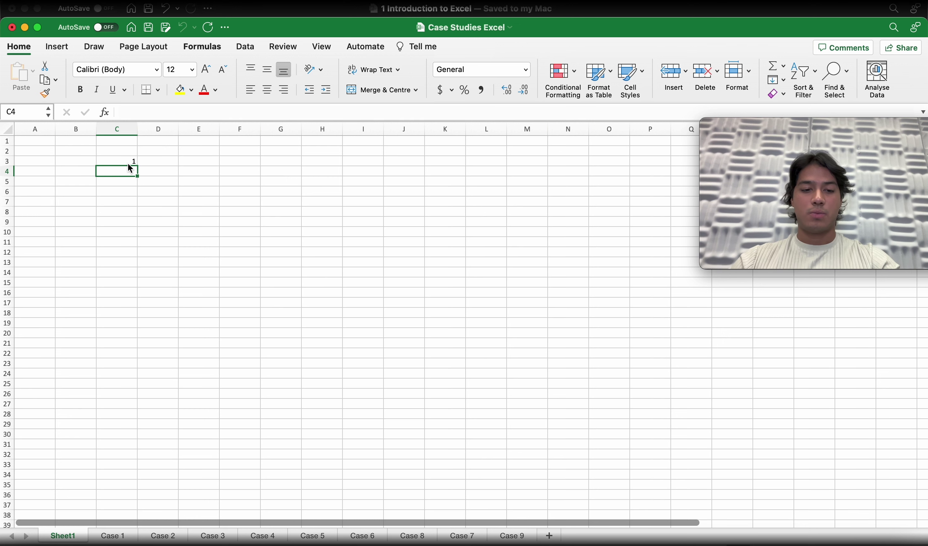
type("2 3 4 5 6")
key("Return")
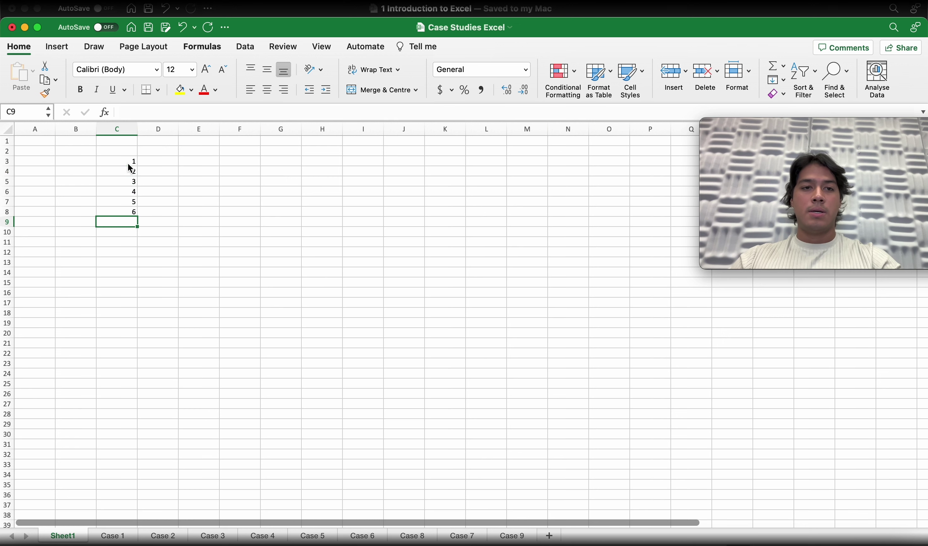
- Select the range C3:C8 holding the entered numbers
key("Up")
key("Up")
key("Up")
left_click(129, 160)
left_click_drag(128, 158, 127, 209)
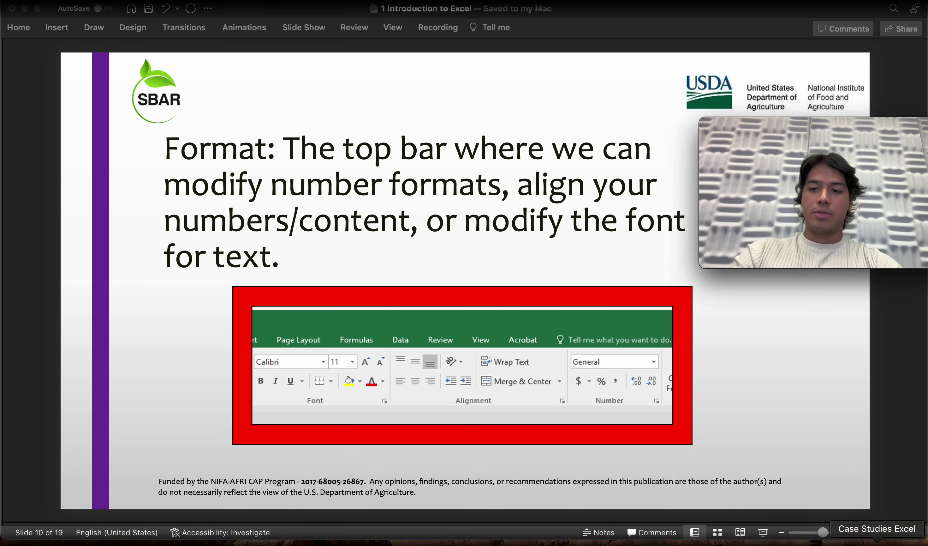
- Apply the Currency number format to cells C3:C8 on Sheet1 of Case Studies Excel
left_click(877, 542)
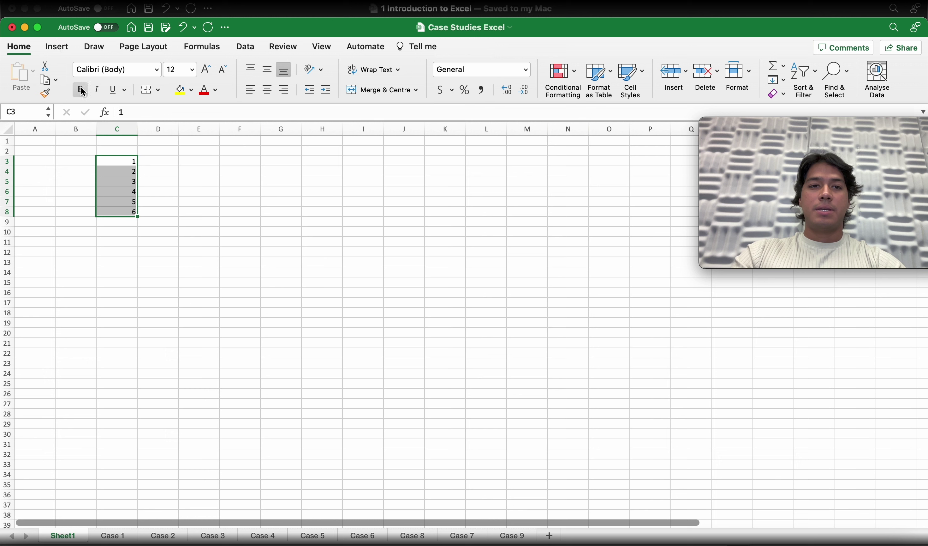
left_click(190, 190)
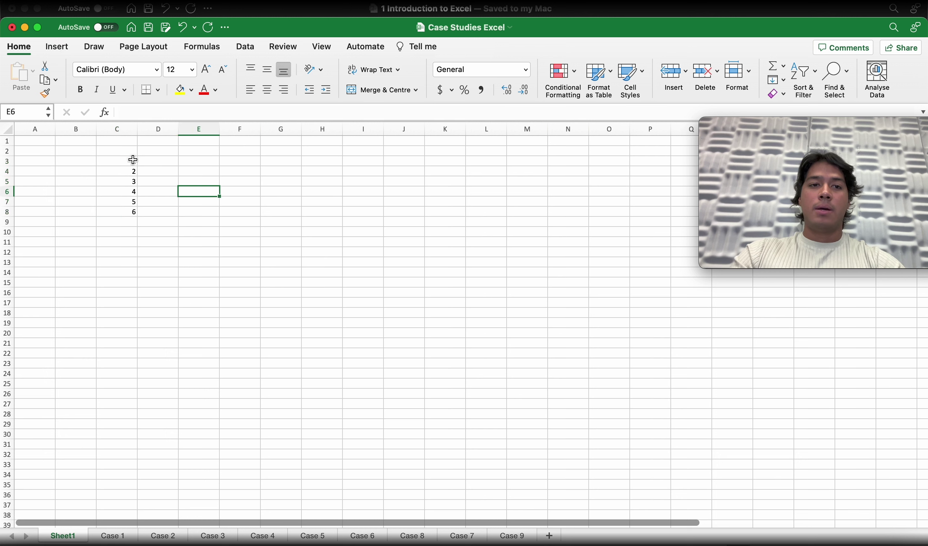
left_click_drag(131, 160, 132, 212)
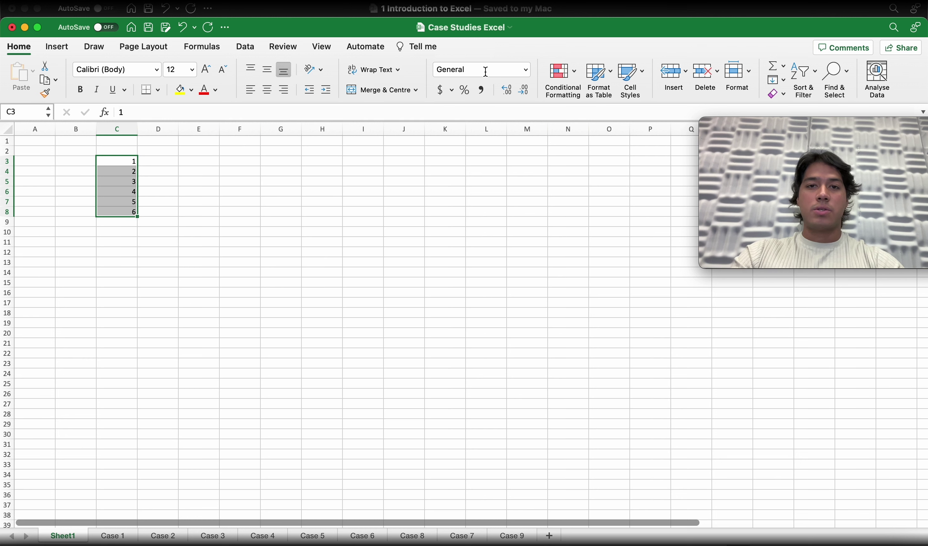
left_click(526, 70)
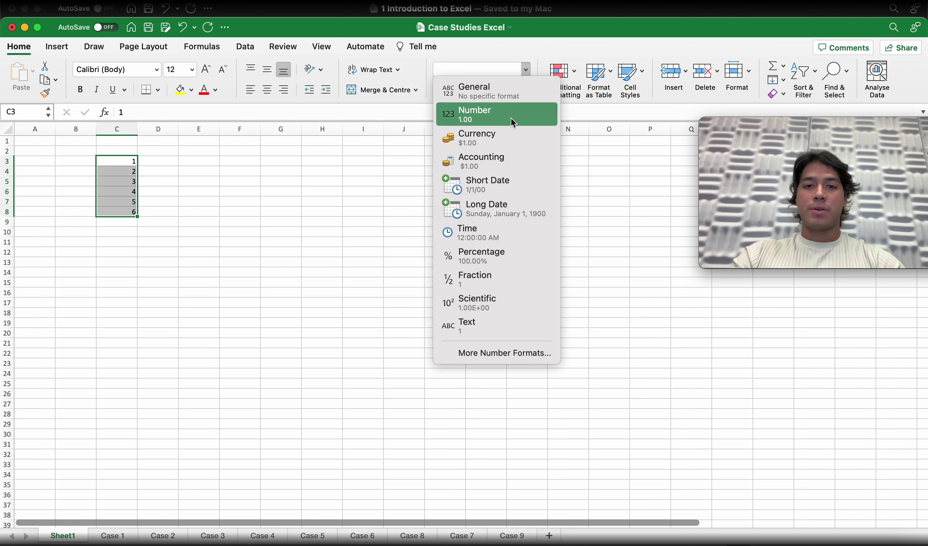
left_click(496, 141)
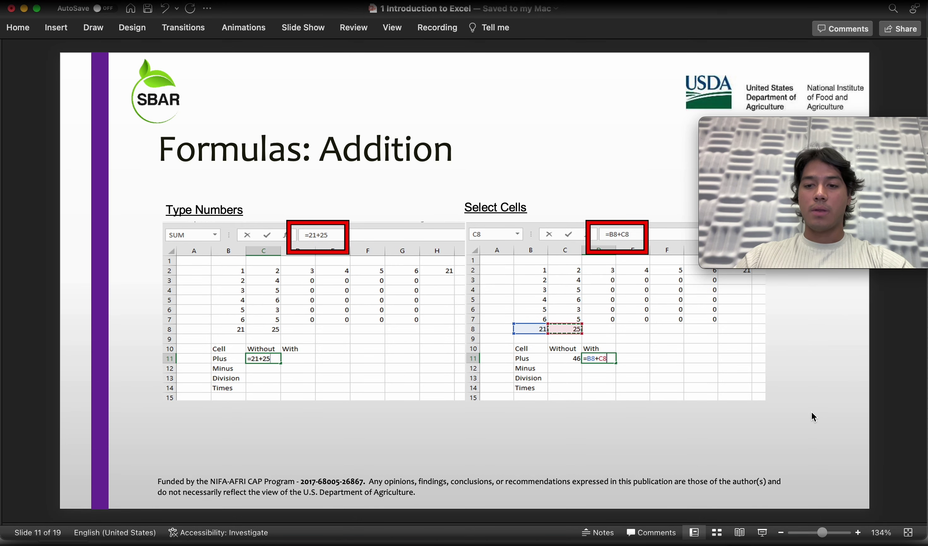
- Review the presentation's formula slides from addition, division and multiplication through SUM
key("Down")
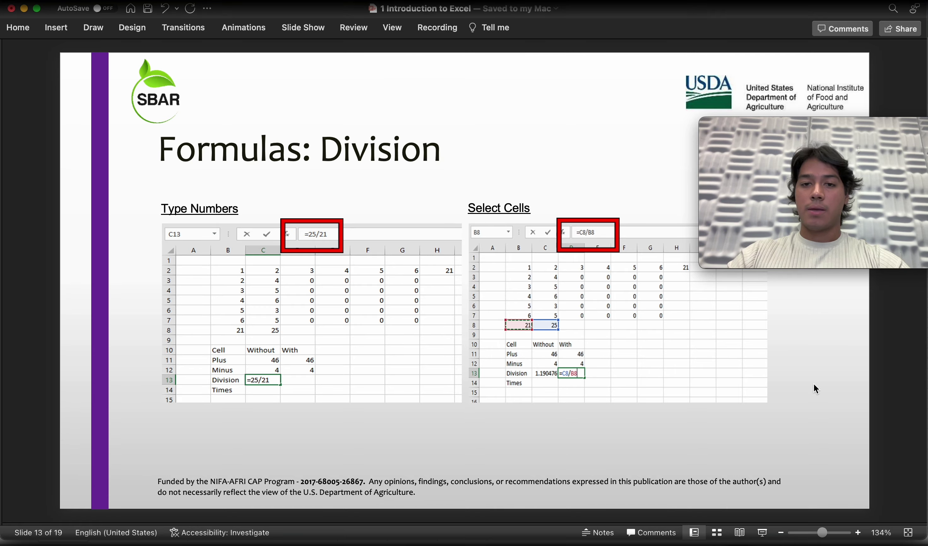
key("Down")
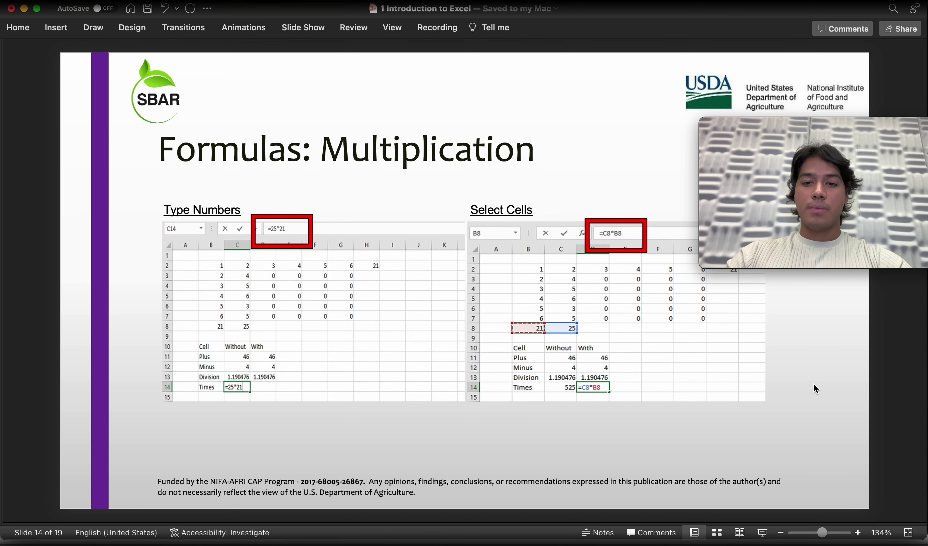
key("Down")
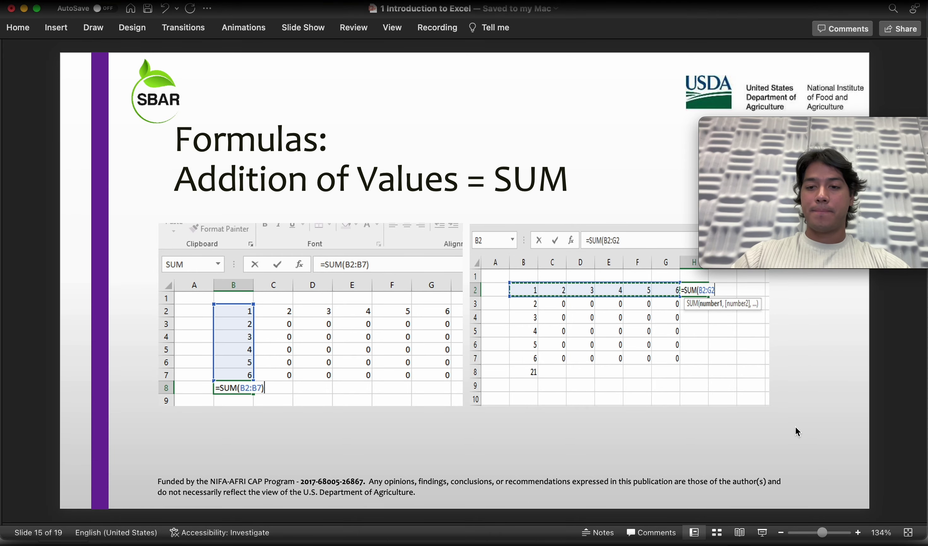
key("Down")
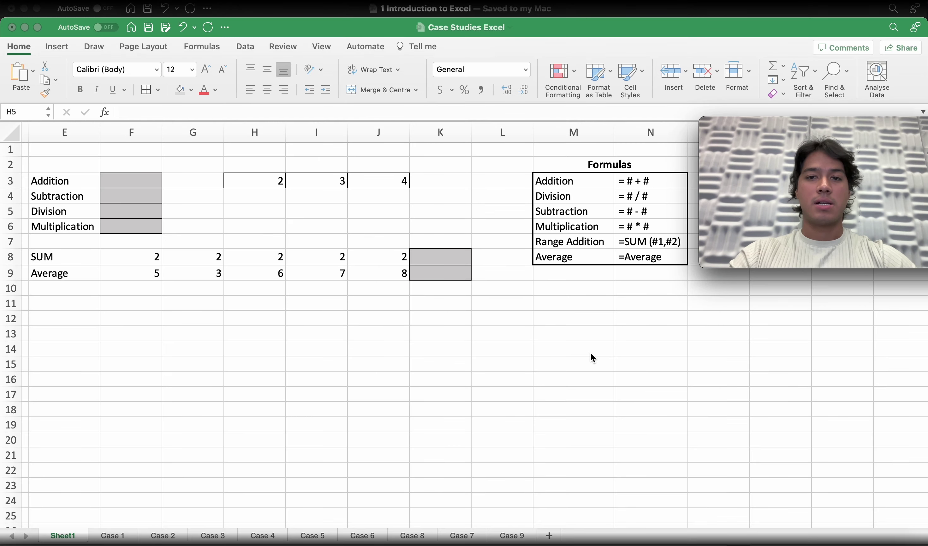
- In Case Studies Excel, enter the formula =H3+I3 in the Addition answer cell F3 on Sheet1
left_click(146, 185)
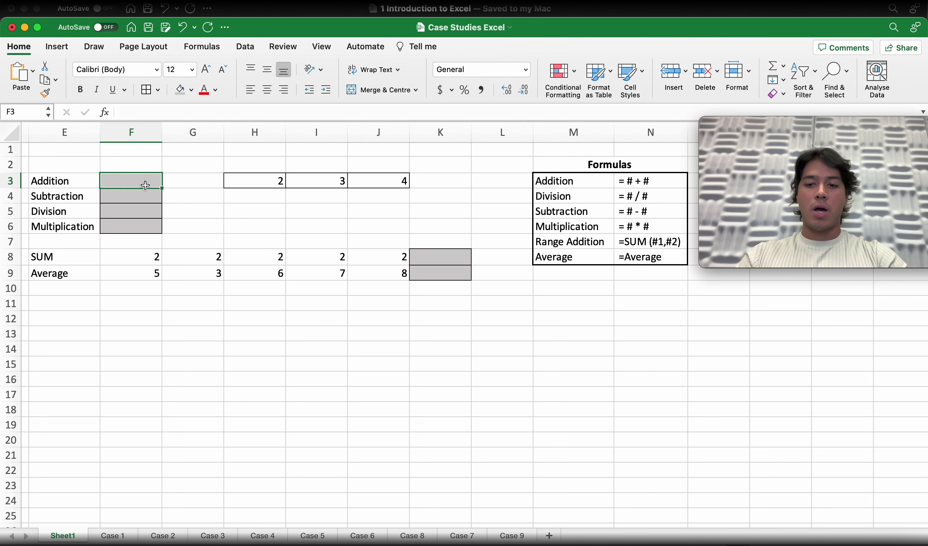
type("=")
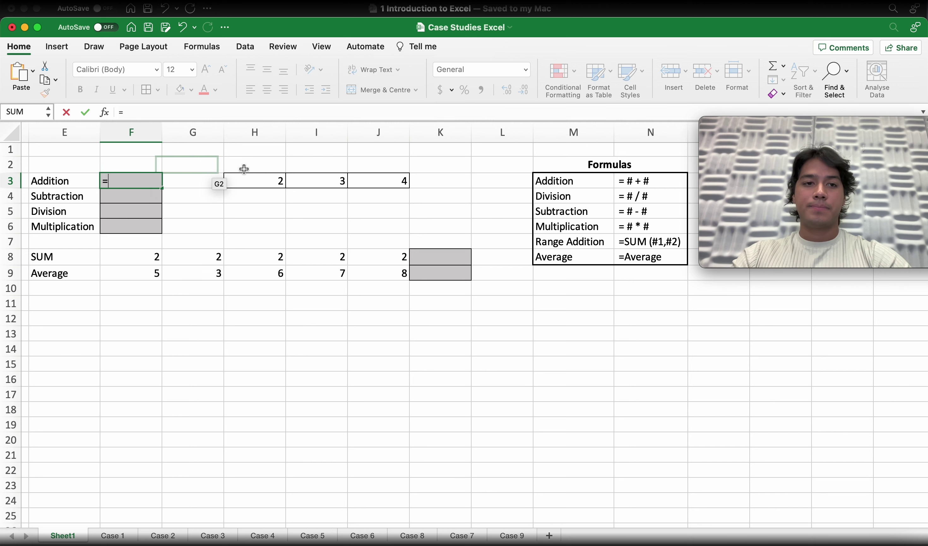
left_click(262, 183)
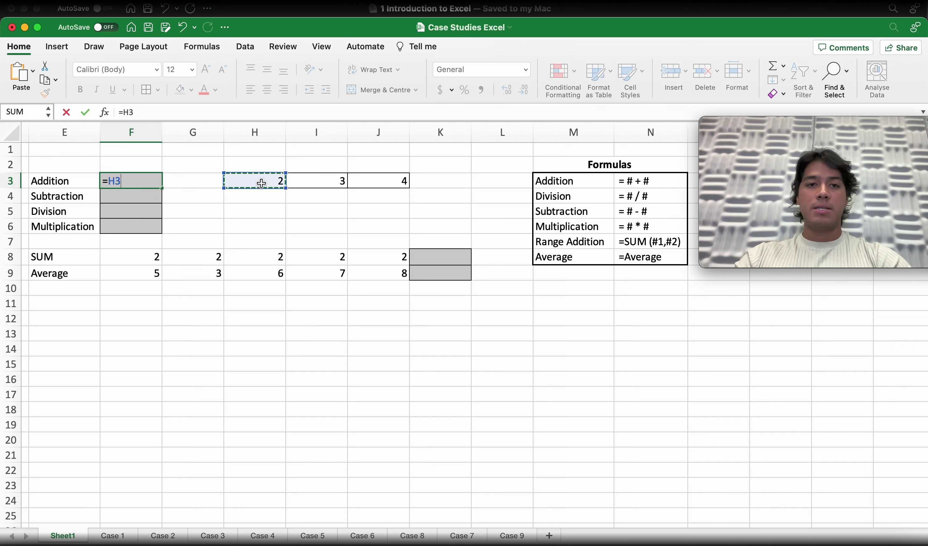
type("+")
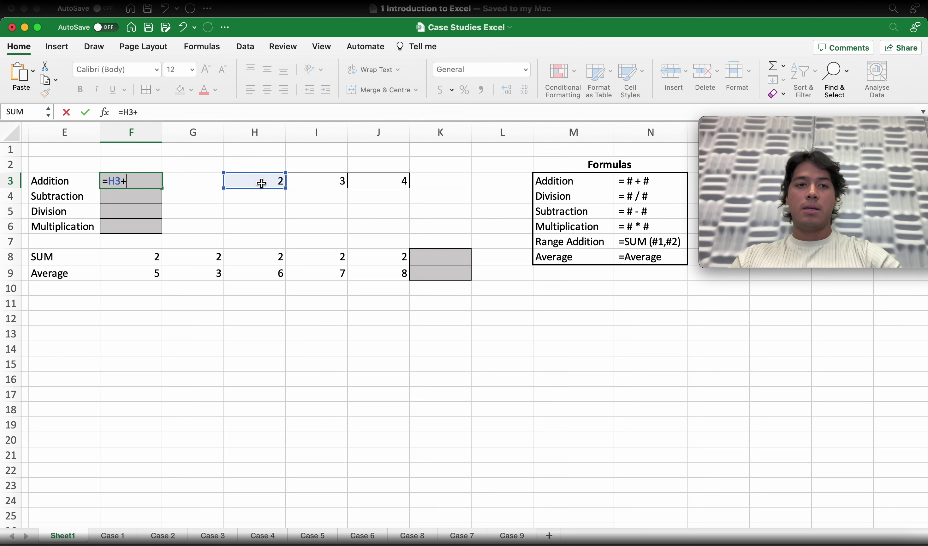
left_click(323, 179)
key("Return")
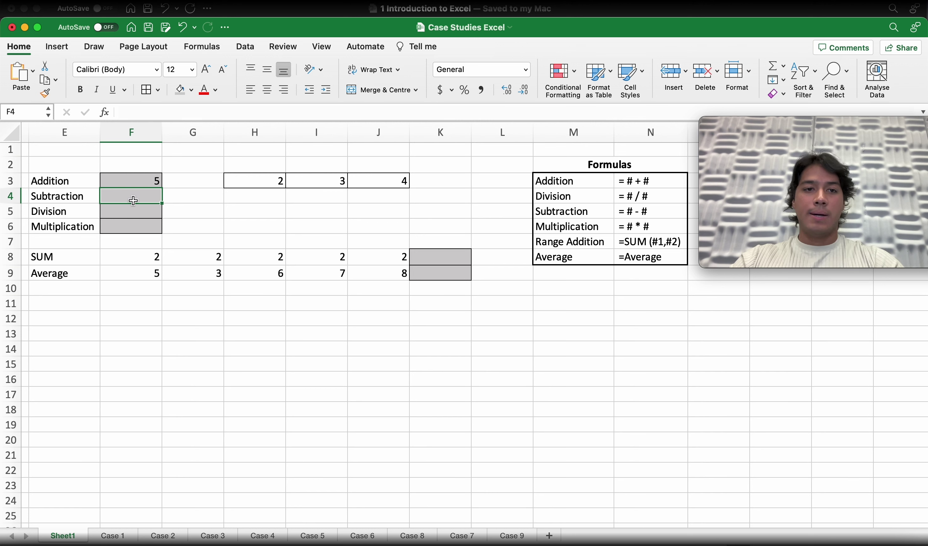
- Replace the formula in the Addition answer cell F3 with the literal-number formula =2+3
left_click(136, 179)
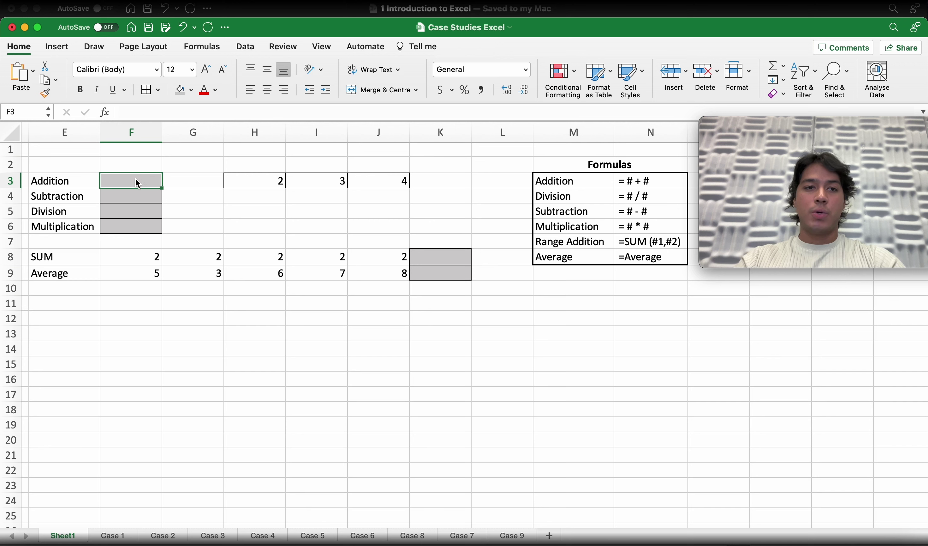
type("=2+")
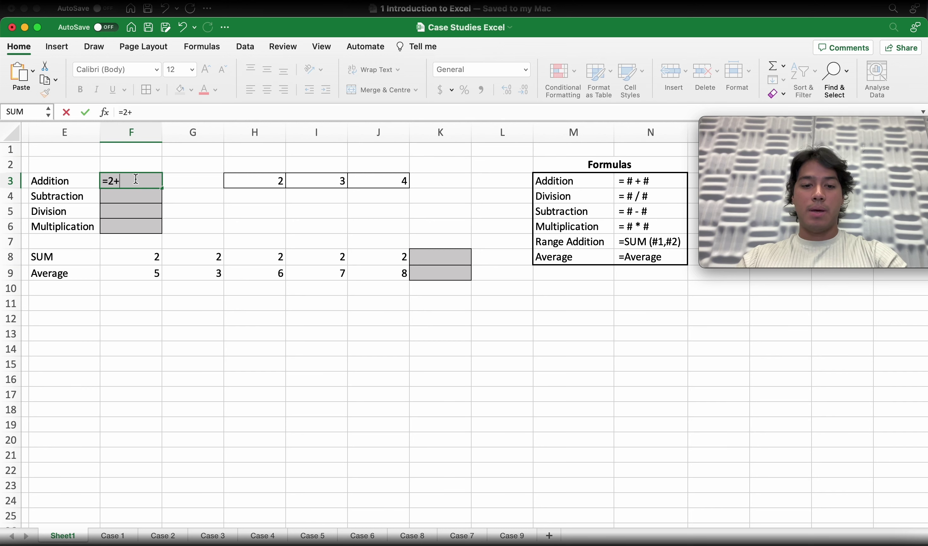
type("3")
key("Return")
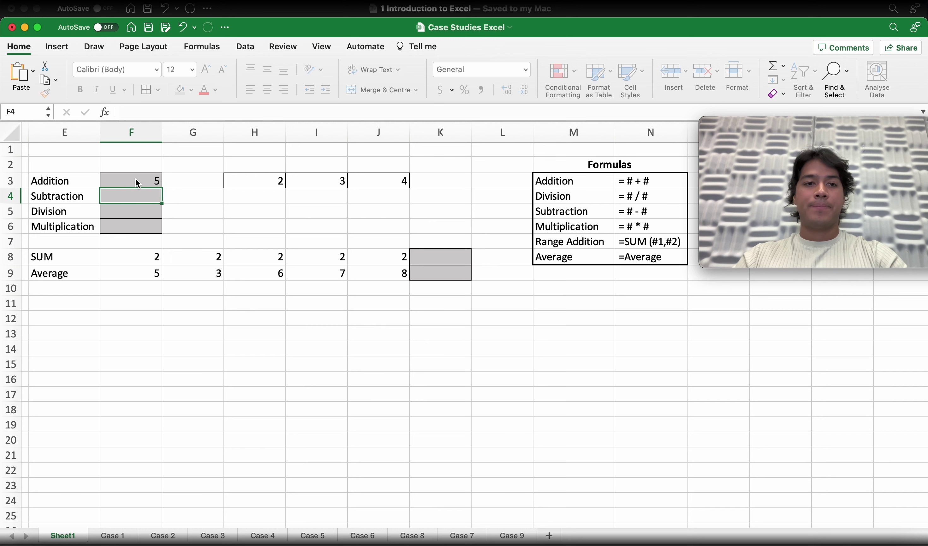
- Overwrite the Addition answer cell F3 with the cell-reference formula =H3+I3
left_click(137, 180)
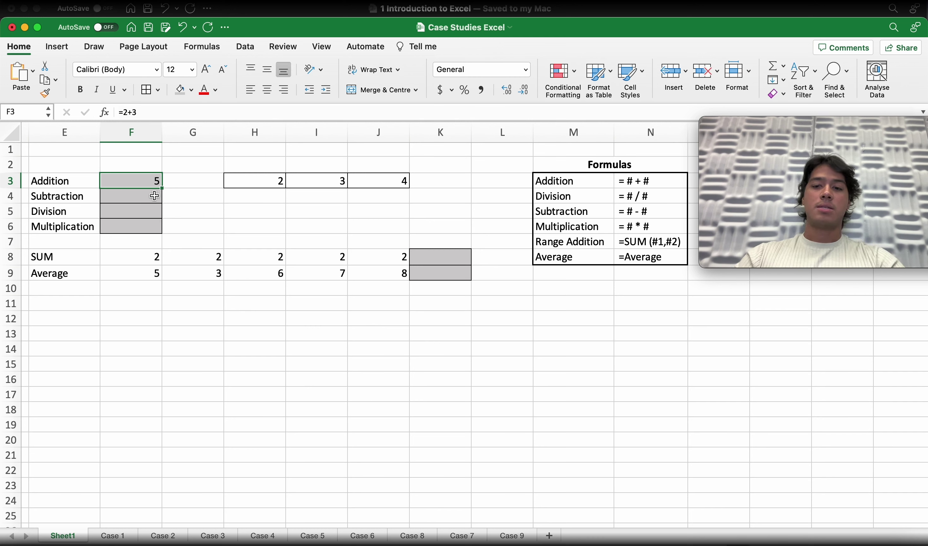
type("=")
left_click(251, 184)
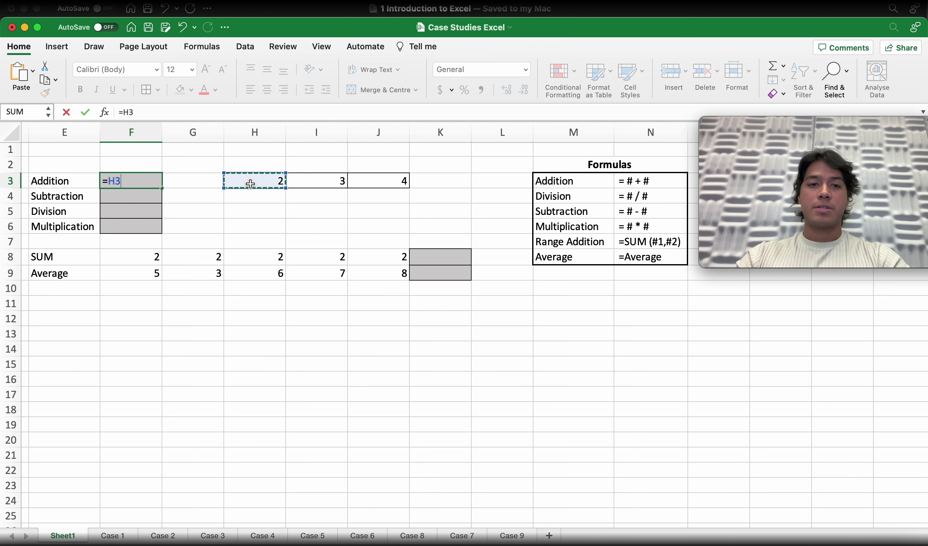
type("+")
left_click(302, 183)
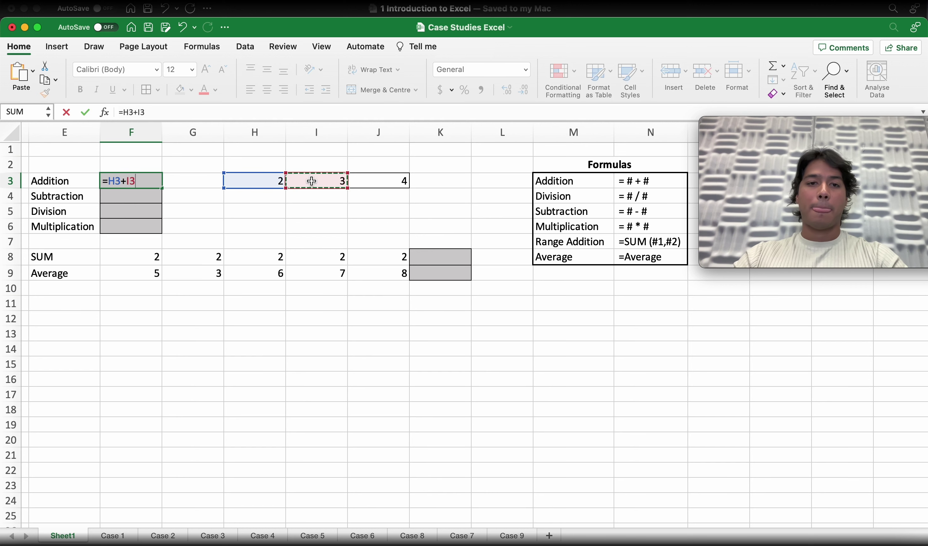
key("Return")
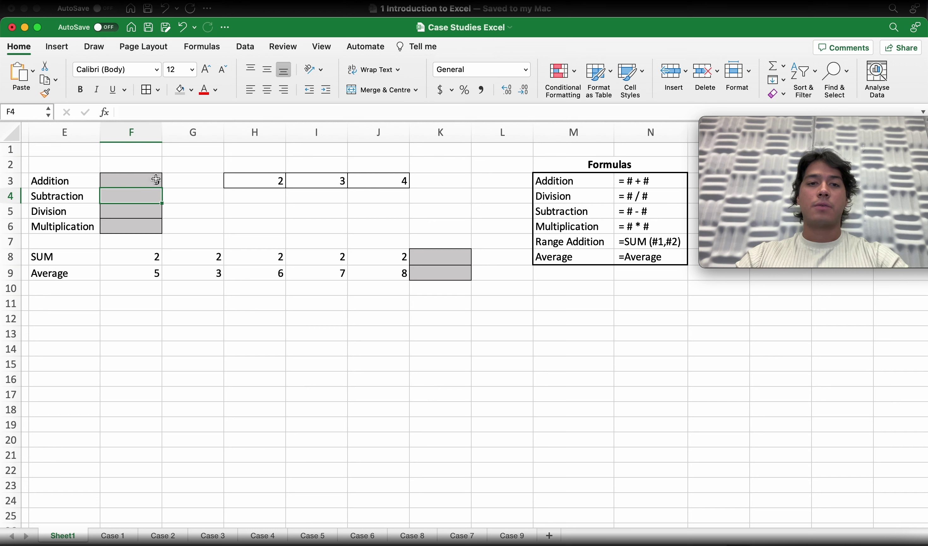
- Change the value in input cell H3 to 5
left_click(257, 181)
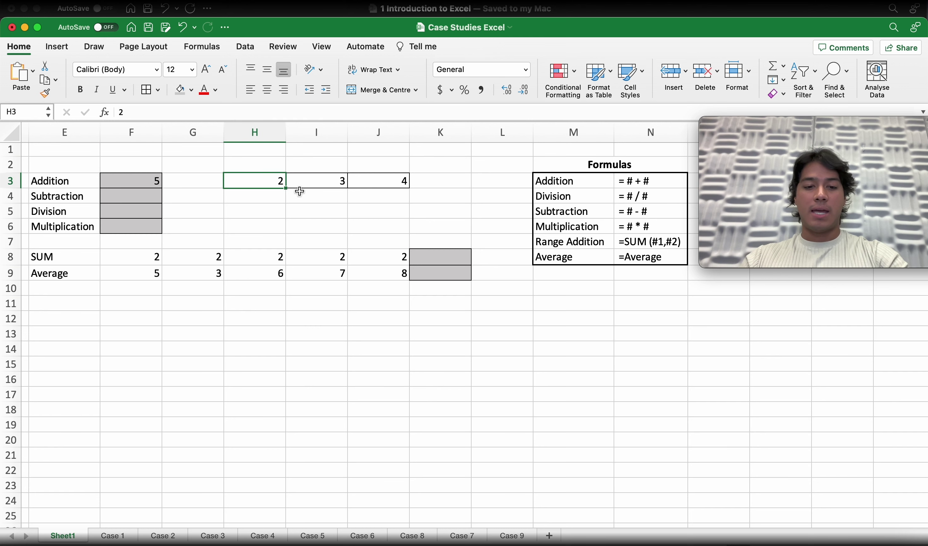
type("5")
key("Return")
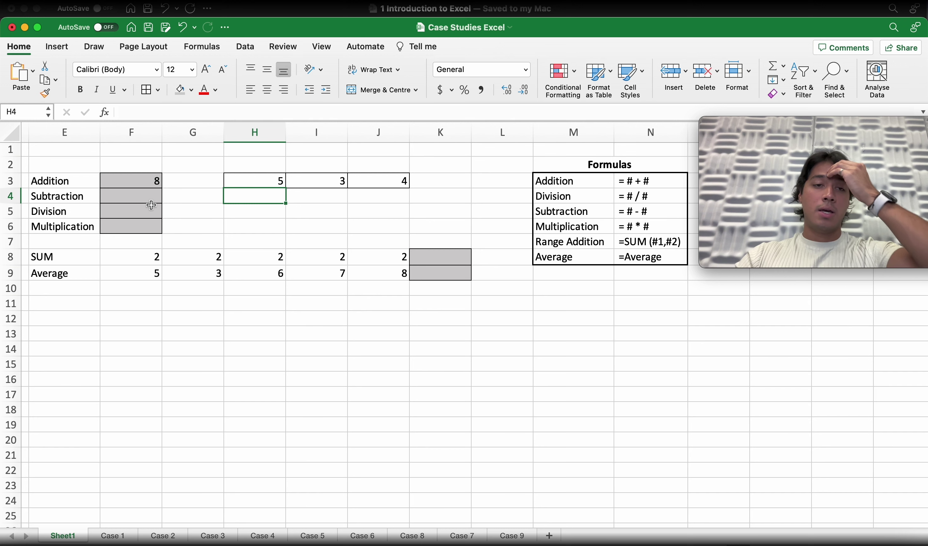
- Clear the Addition answer cell F3 and rebuild its formula as =H3+I3
left_click(154, 181)
key("Delete")
type("=")
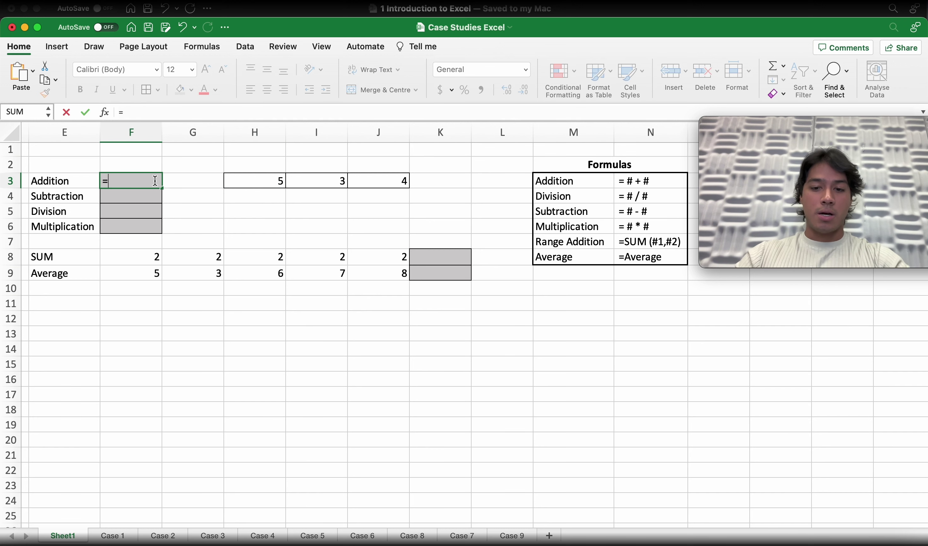
left_click(237, 181)
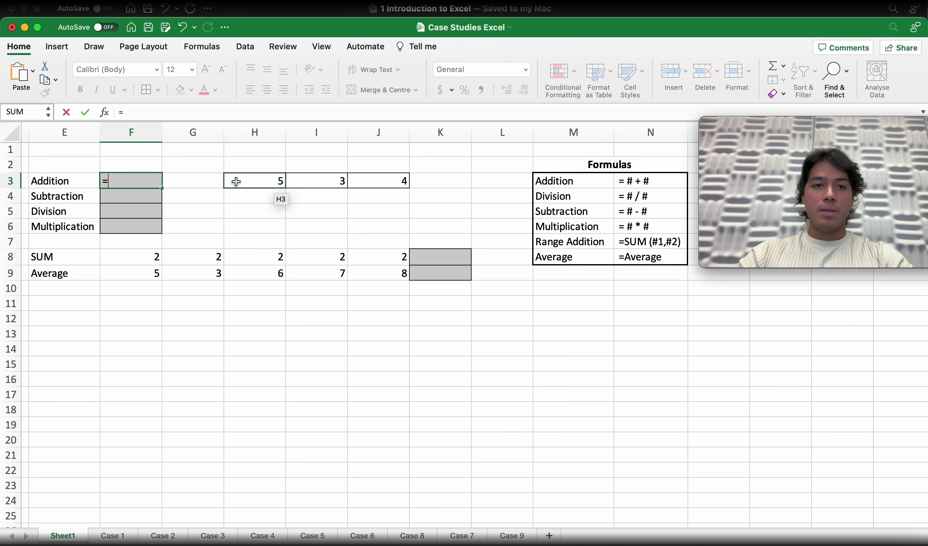
type("+")
left_click(328, 177)
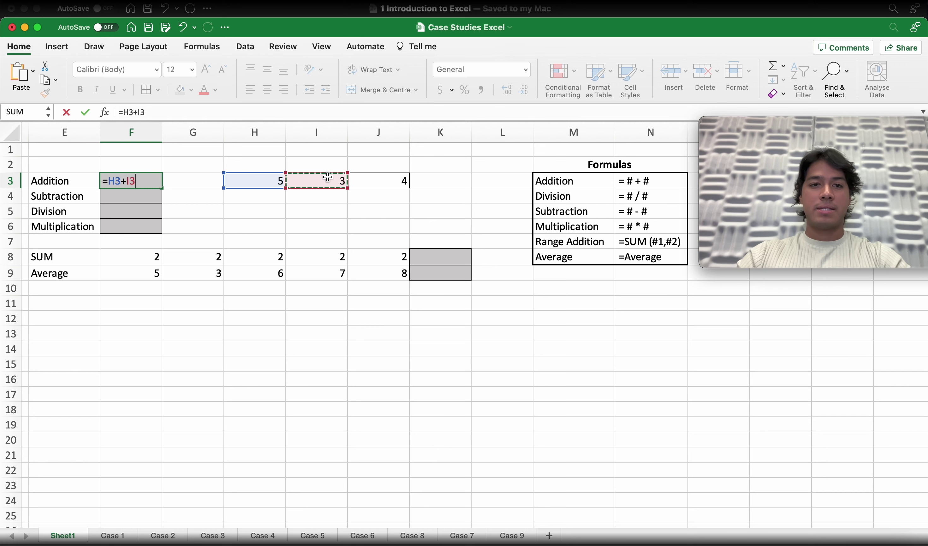
key("Return")
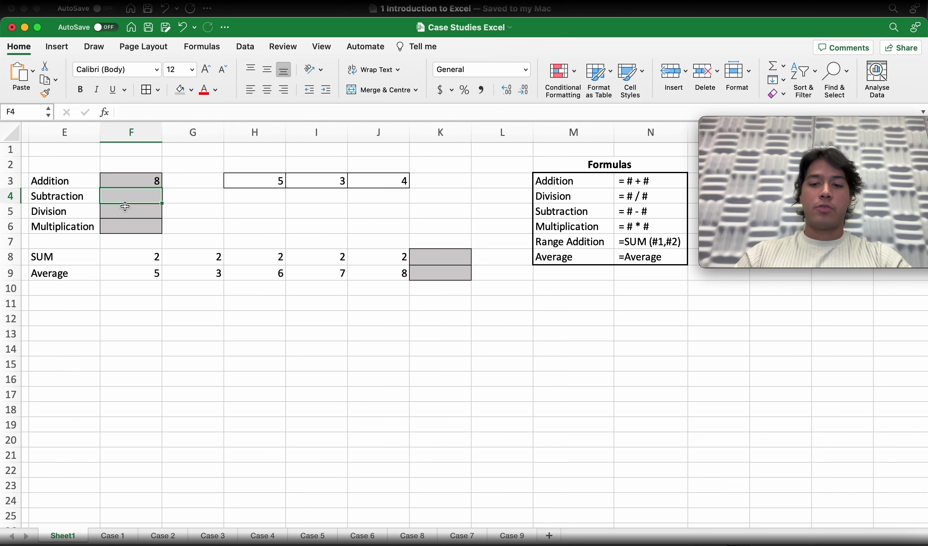
- Enter the formula =H3-I3 in the Subtraction answer cell F4
type("=")
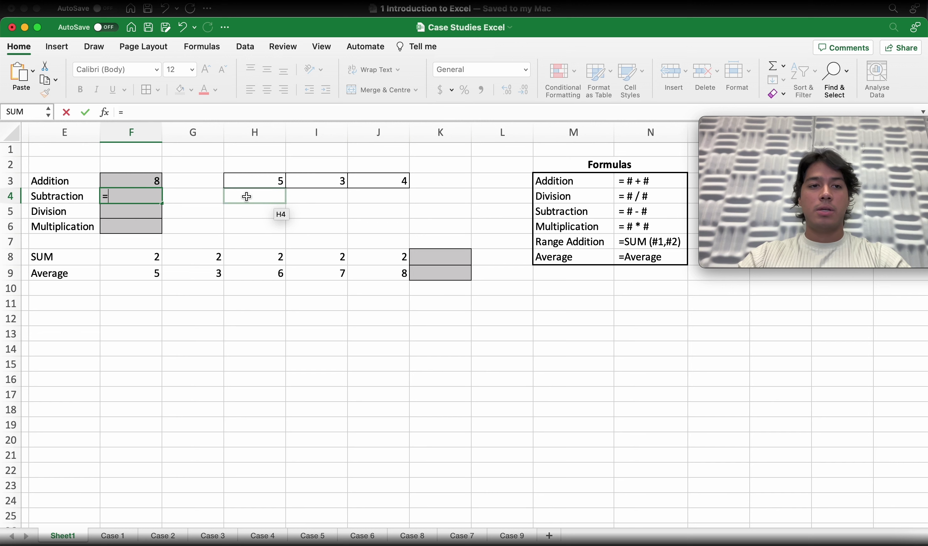
left_click(266, 184)
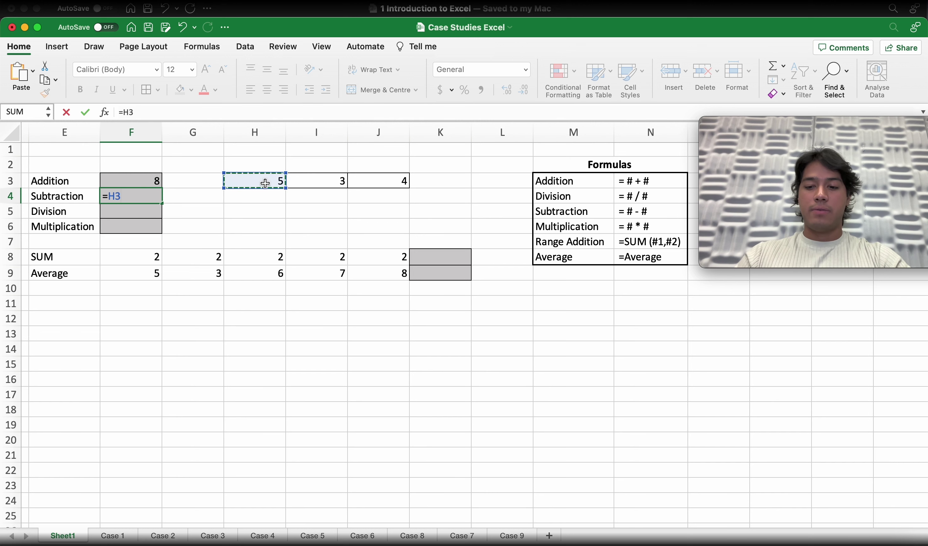
type("-")
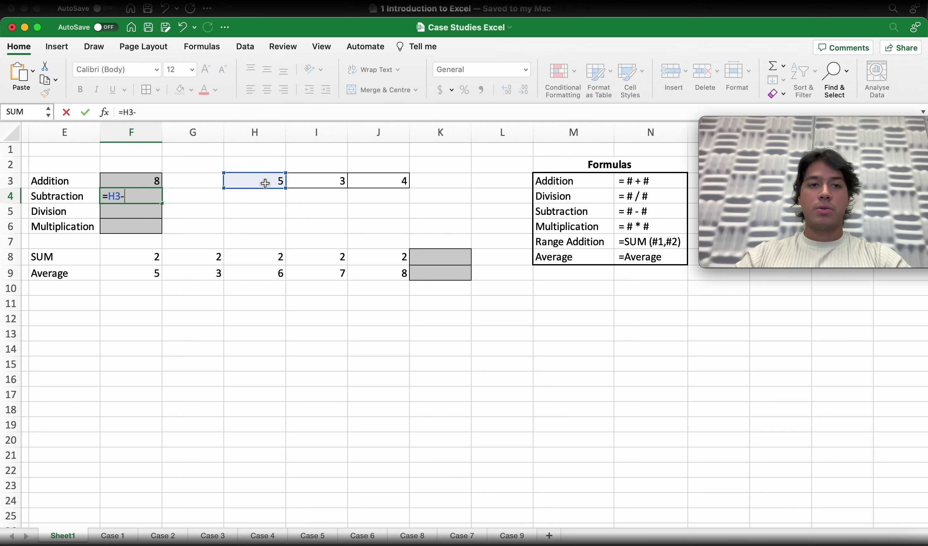
left_click(326, 181)
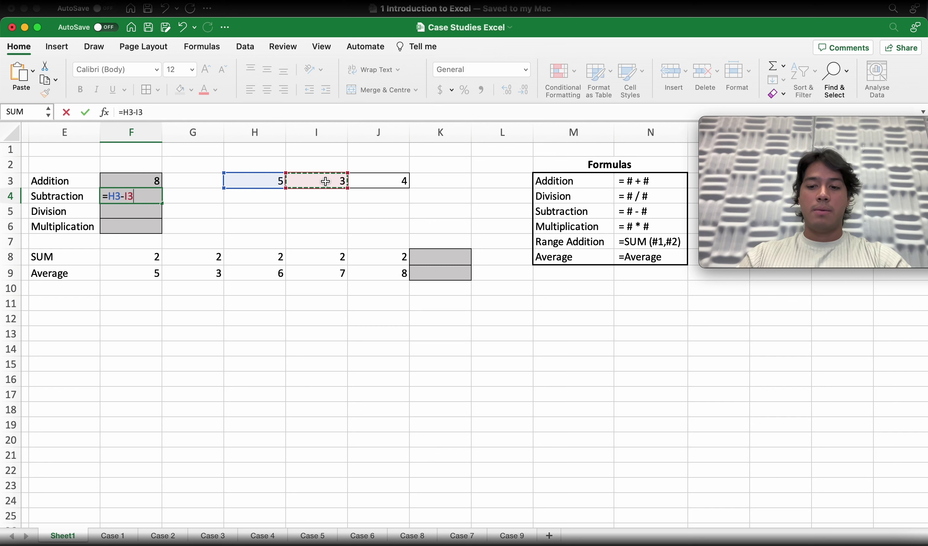
key("Return")
- Enter the formula =H3/I3 in the Division answer cell F5
type("=")
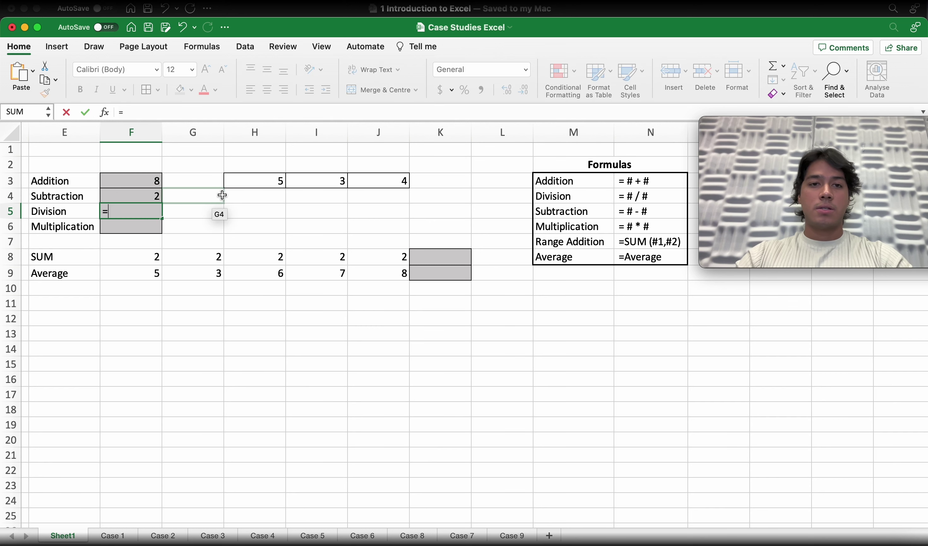
left_click(265, 178)
type("?")
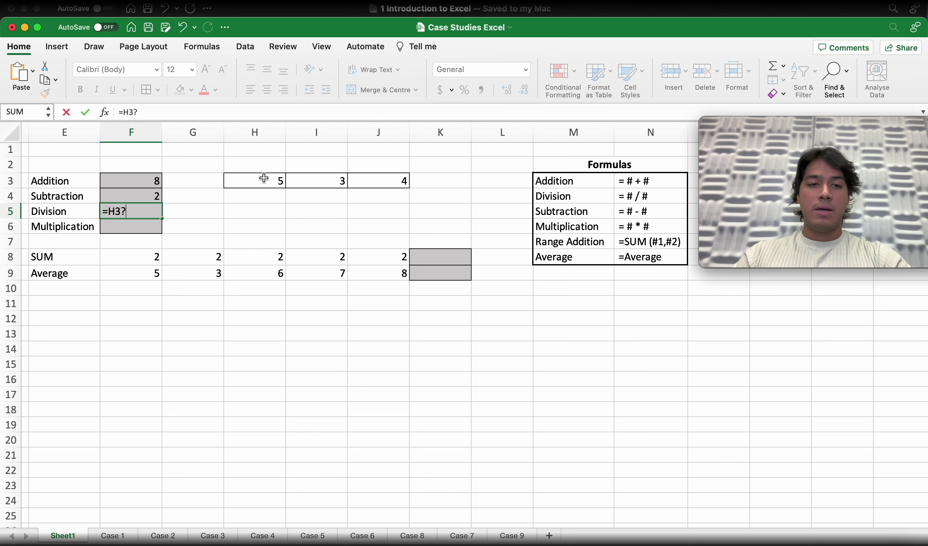
key("BackSpace")
type("/")
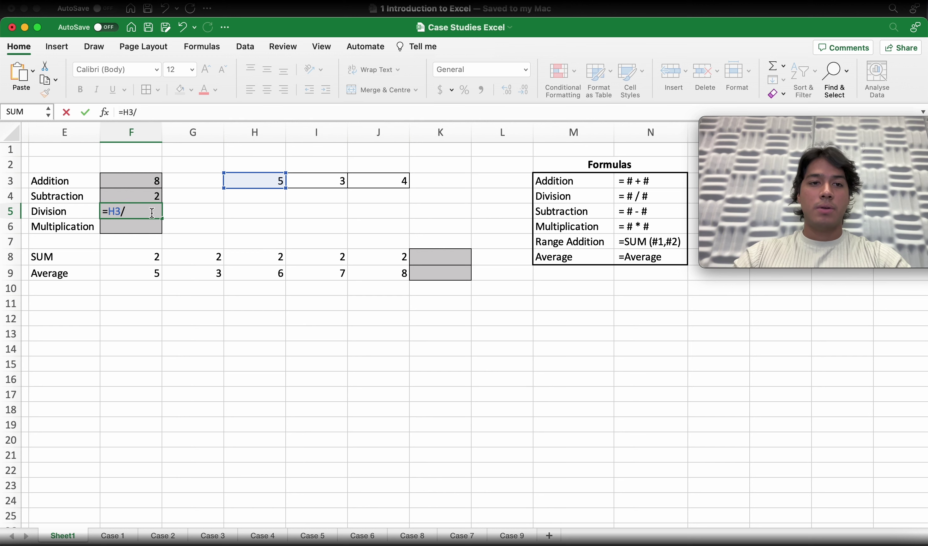
left_click(323, 181)
key("Return")
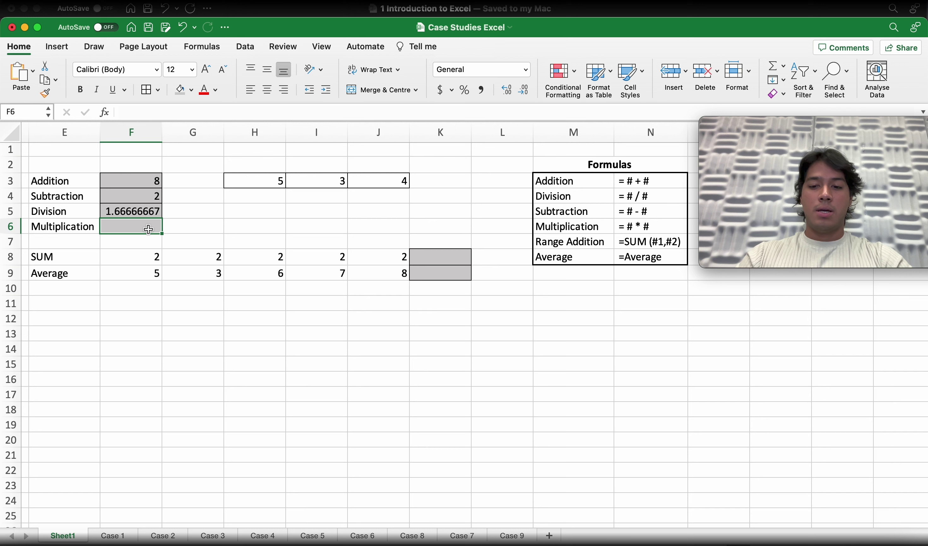
- Enter the formula =H3*I3*J3 in the Multiplication answer cell F6
type("=")
left_click(263, 181)
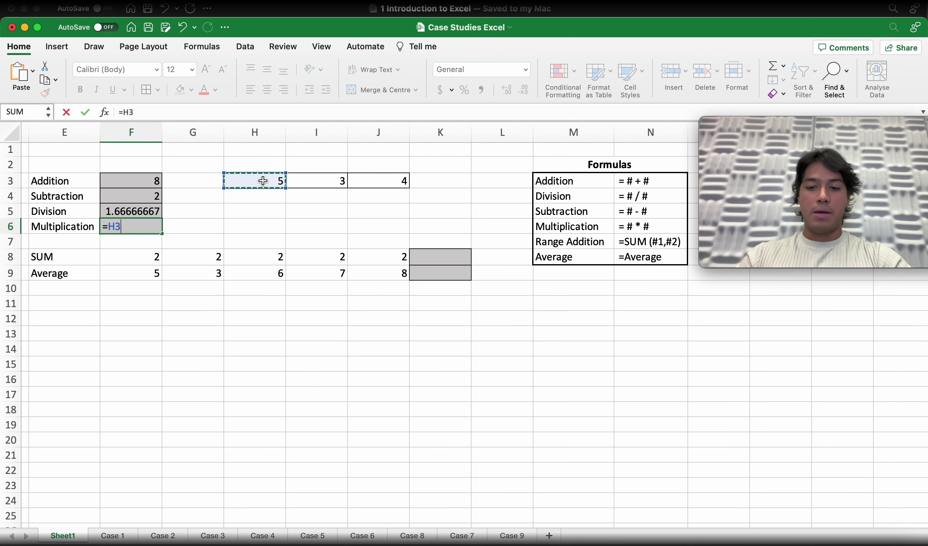
type("*")
left_click(330, 182)
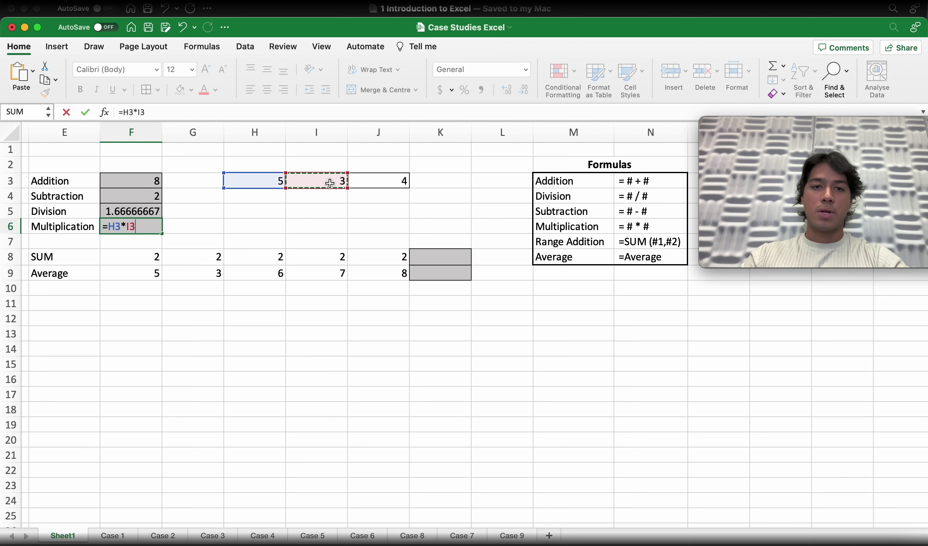
type("*")
left_click(401, 183)
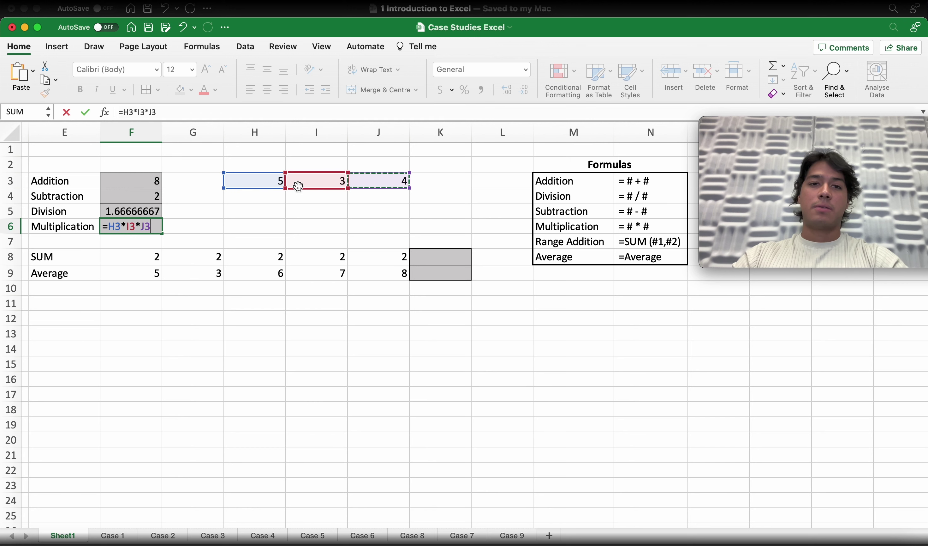
key("Return")
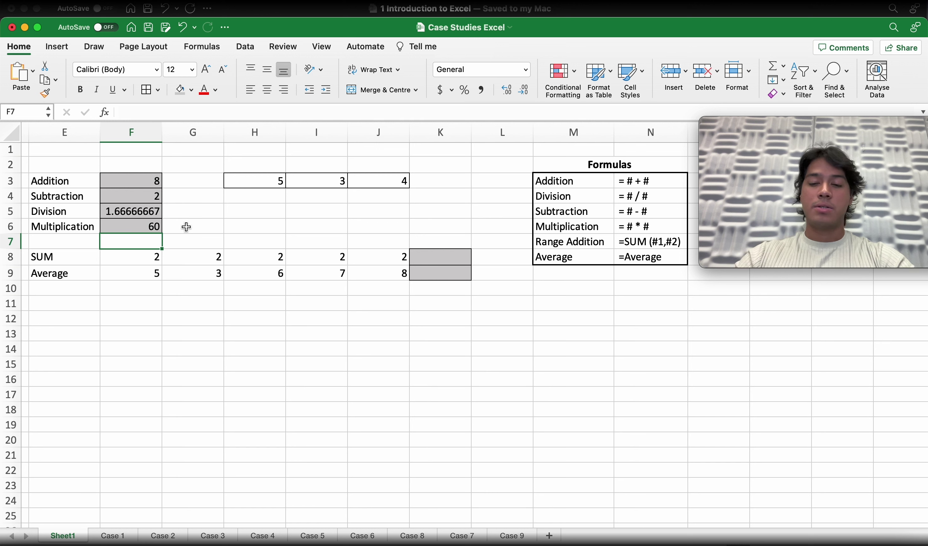
left_click(153, 225)
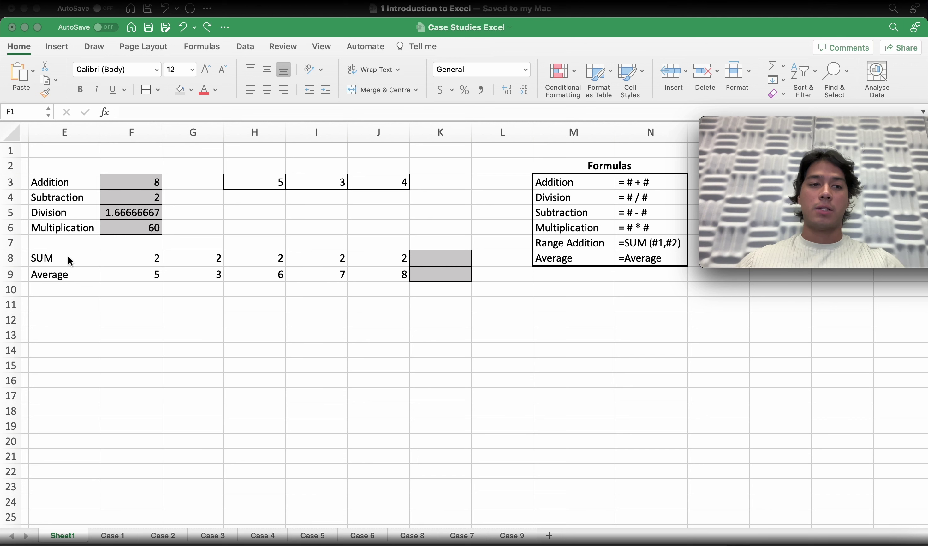
- Begin a formula with an equals sign in K8, the answer cell of the SUM row
left_click(449, 263)
left_click(450, 260)
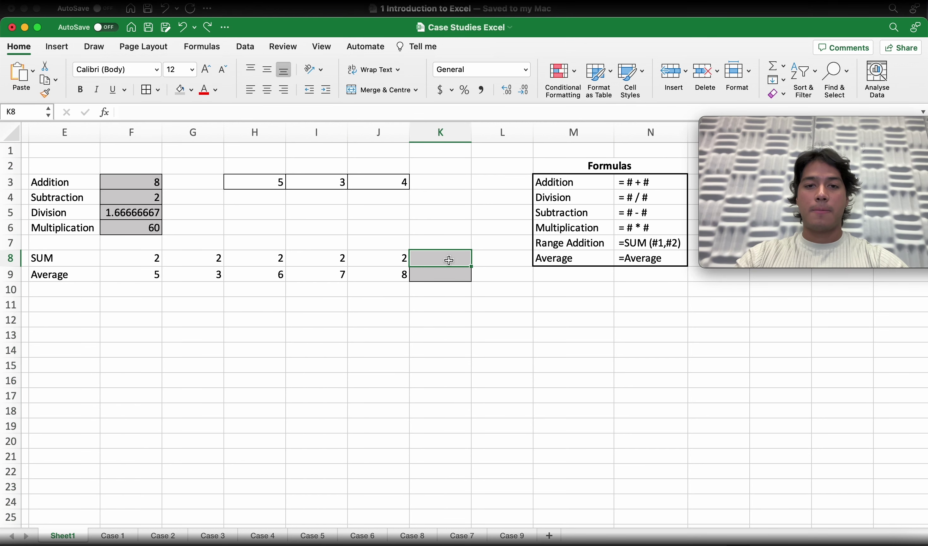
type("=")
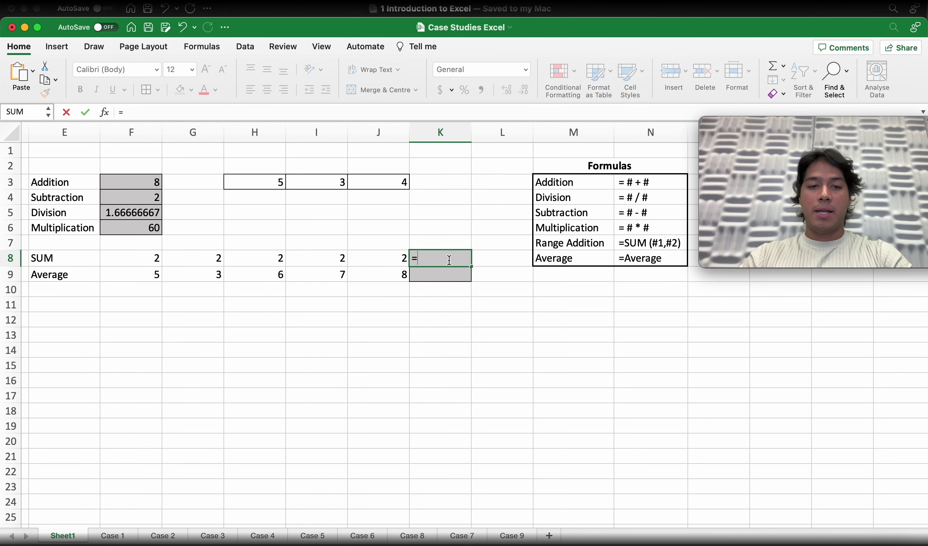
left_click(147, 257)
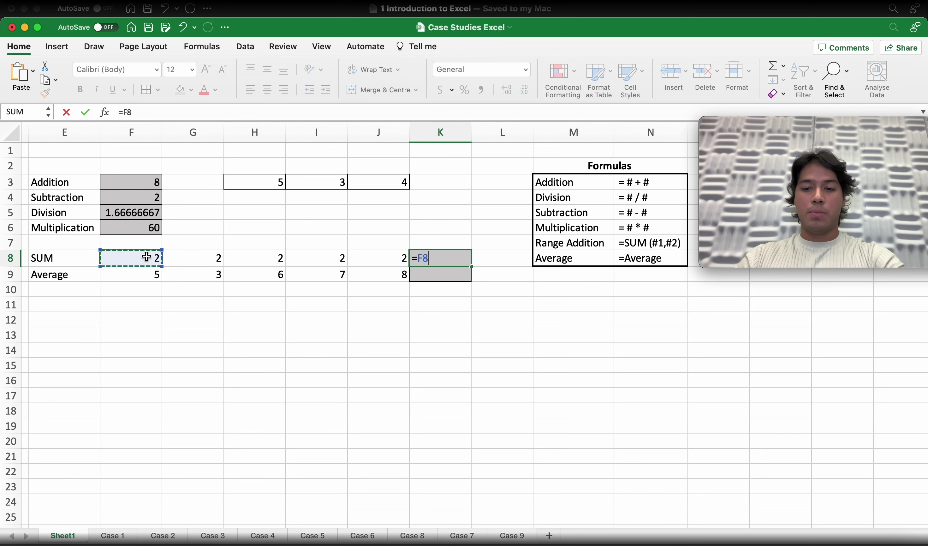
type("+")
left_click(193, 257)
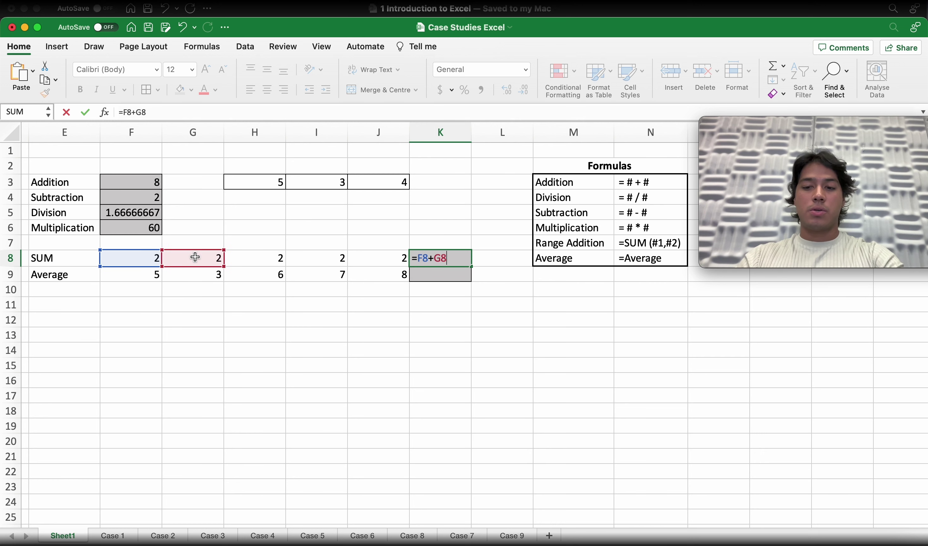
left_click(256, 258)
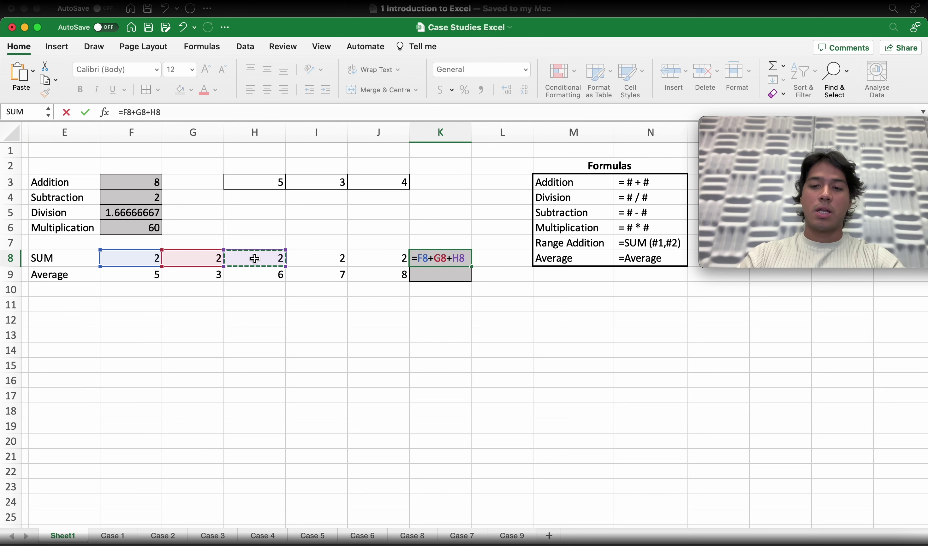
key("BackSpace")
key("BackSpace")
key("BackSpace")
key("BackSpace")
key("BackSpace")
key("BackSpace")
key("BackSpace")
key("BackSpace")
type("su")
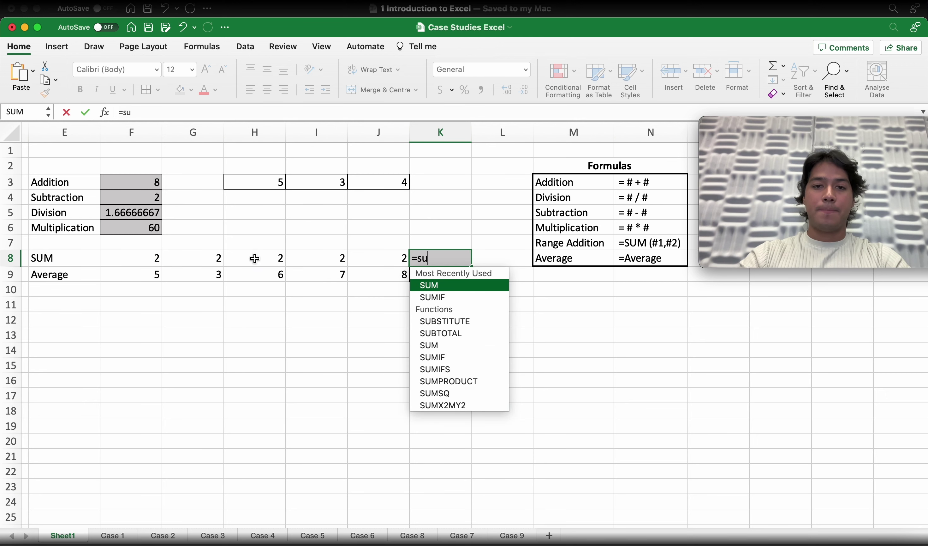
type("m")
double_click(432, 285)
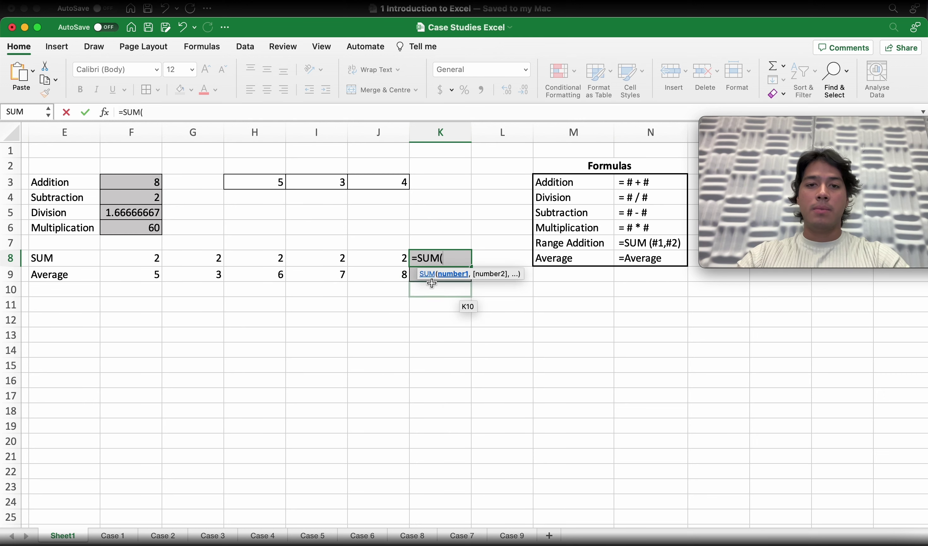
key("BackSpace")
key("BackSpace")
key("BackSpace")
key("BackSpace")
- Enter the formula =SUM(F8:J8) in K8, the answer cell of the SUM row
type("su")
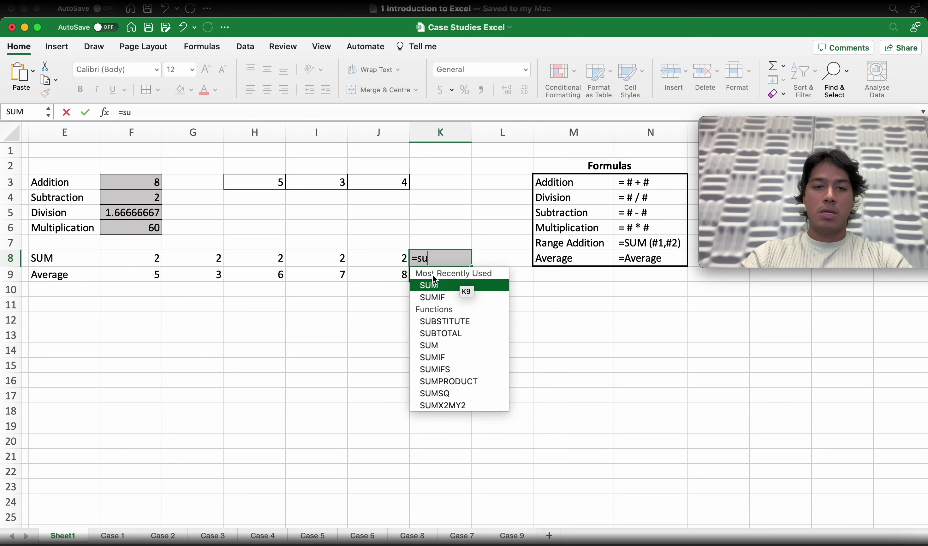
type("m")
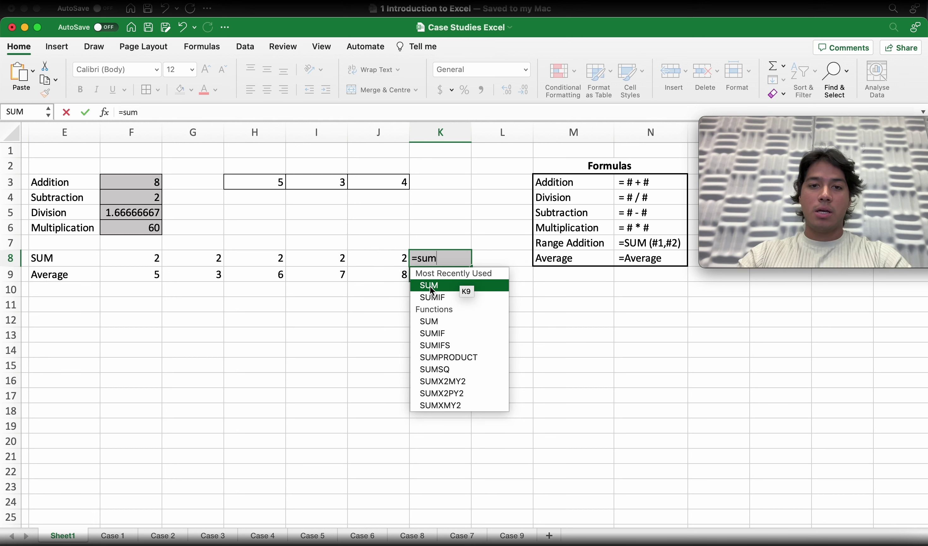
double_click(430, 286)
left_click(430, 288)
key("BackSpace")
key("BackSpace")
key("BackSpace")
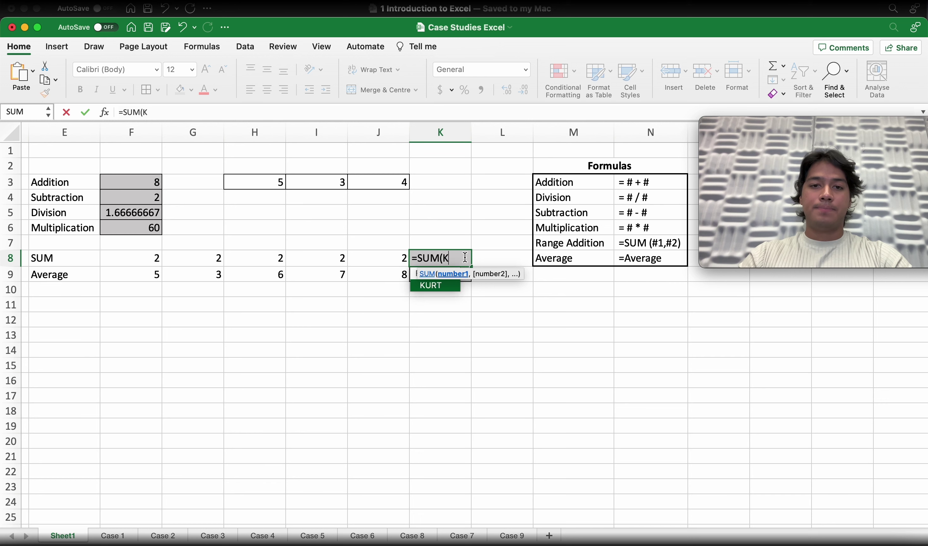
left_click_drag(149, 254, 368, 257)
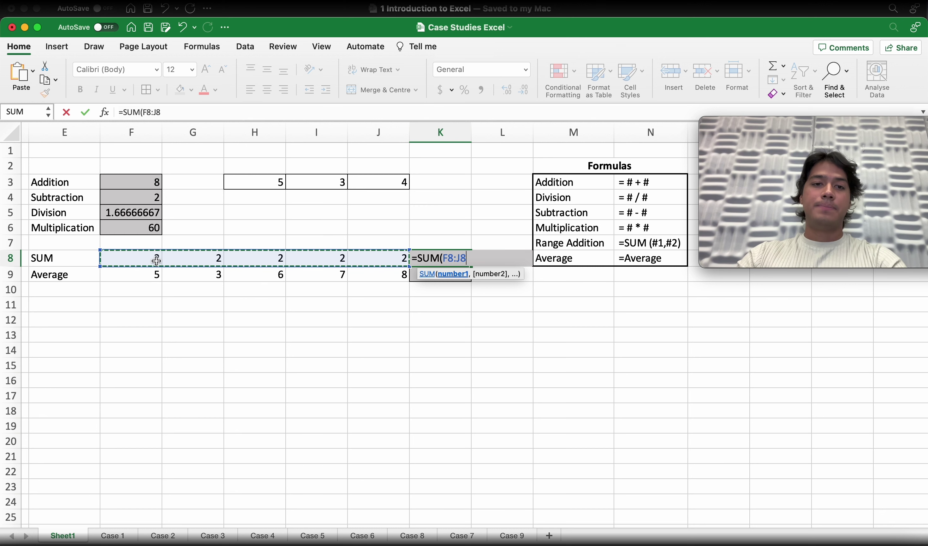
key("Return")
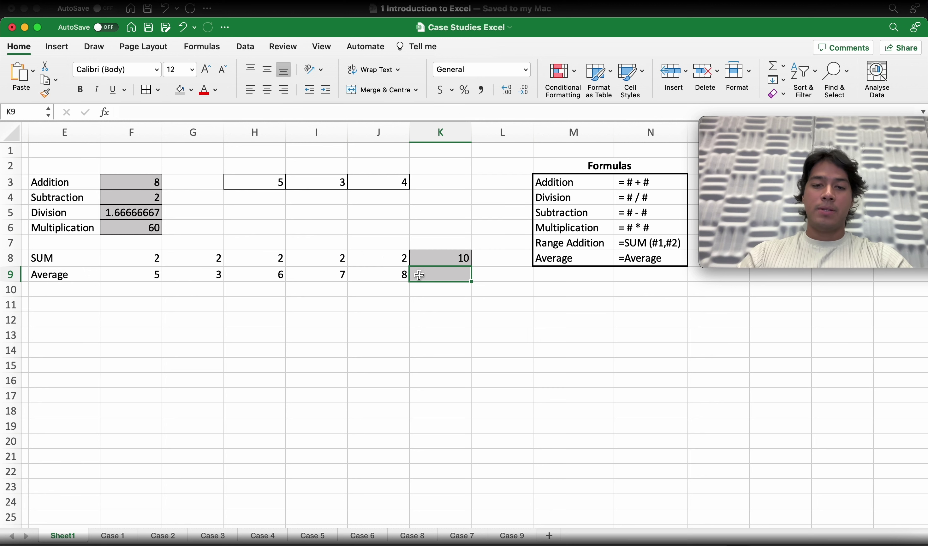
- Enter the formula =AVERAGE(F9:J9) in K9, the answer cell of the Average row
type("=")
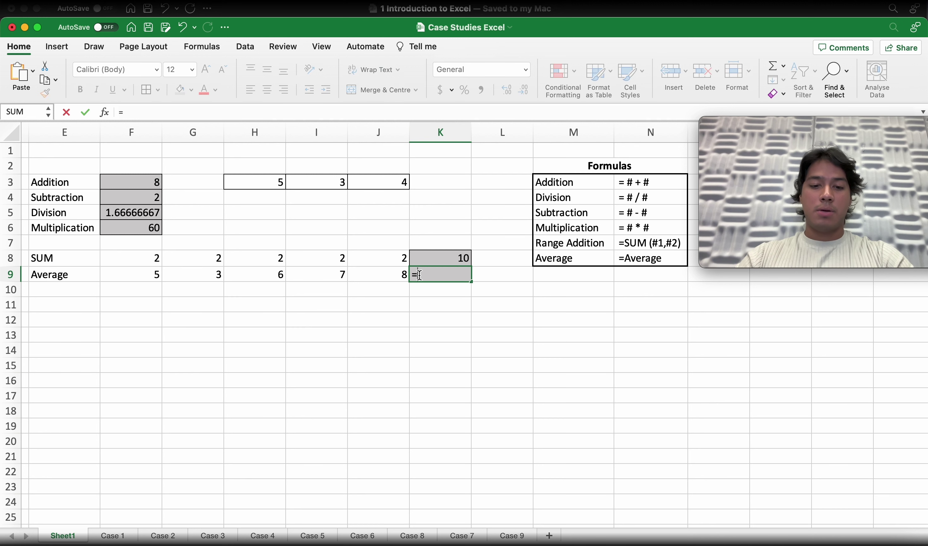
type("a")
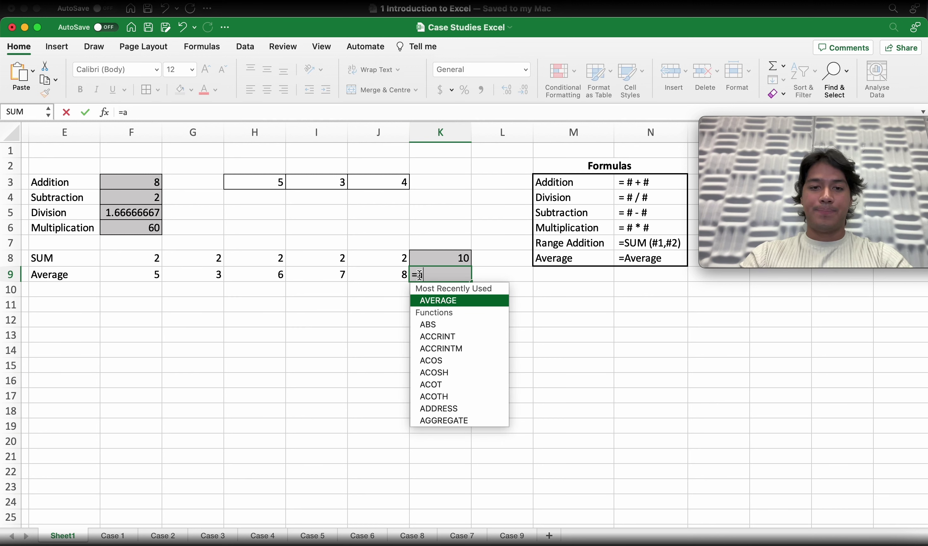
double_click(442, 300)
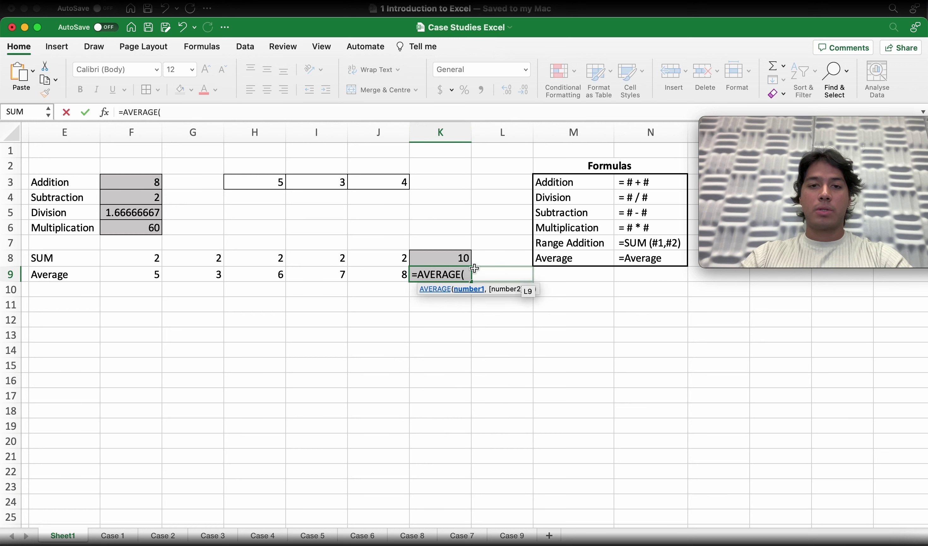
left_click_drag(153, 273, 380, 275)
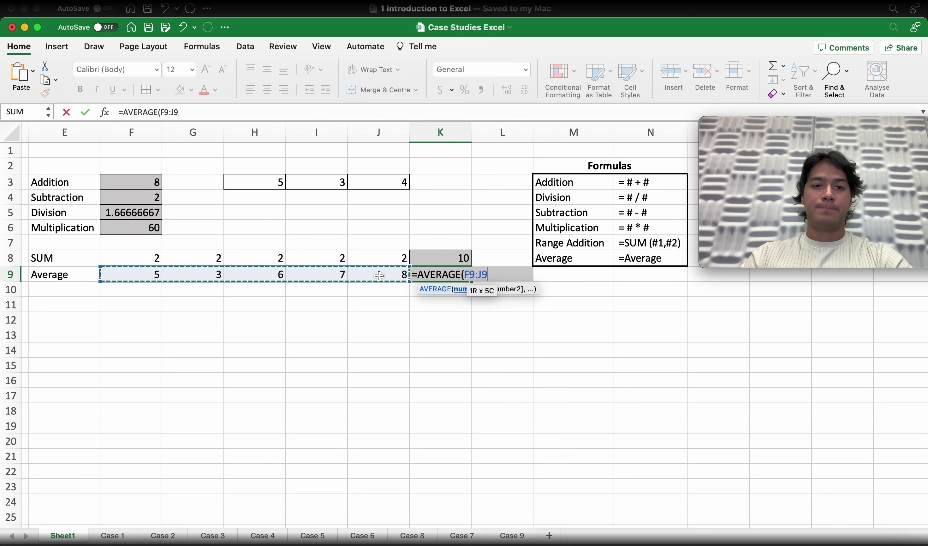
key("Return")
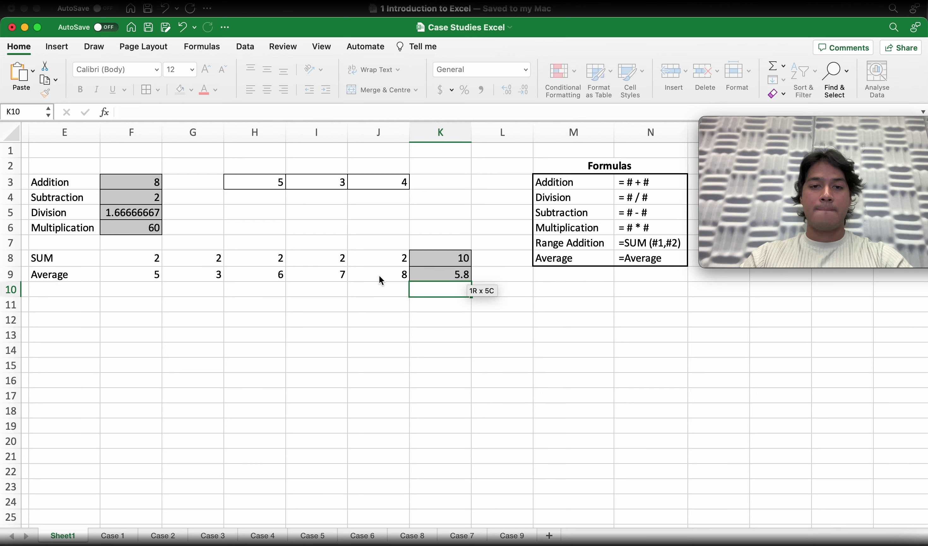
- Review the values F9:J9 used for the average and the entries of the Formulas reference table
left_click_drag(380, 273, 150, 279)
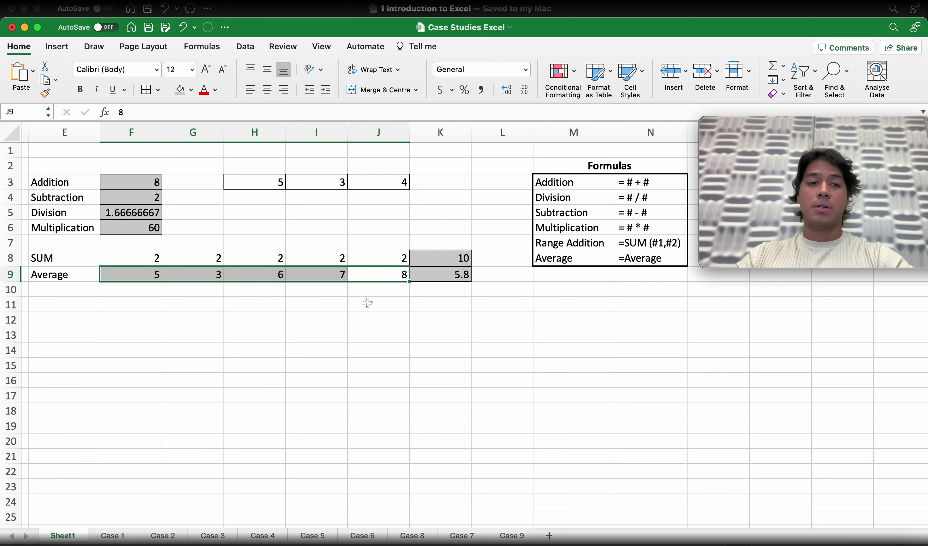
left_click(475, 293)
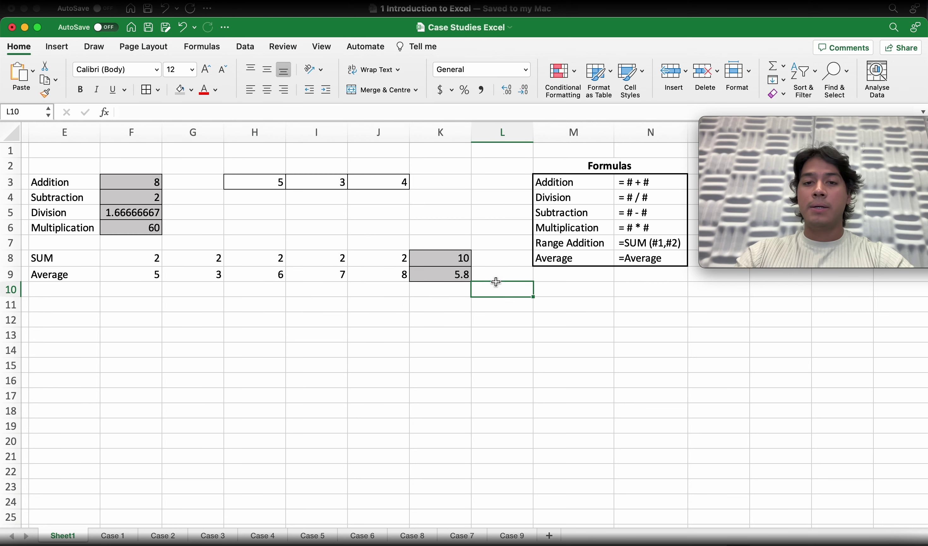
scroll(590, 239, "right", 1)
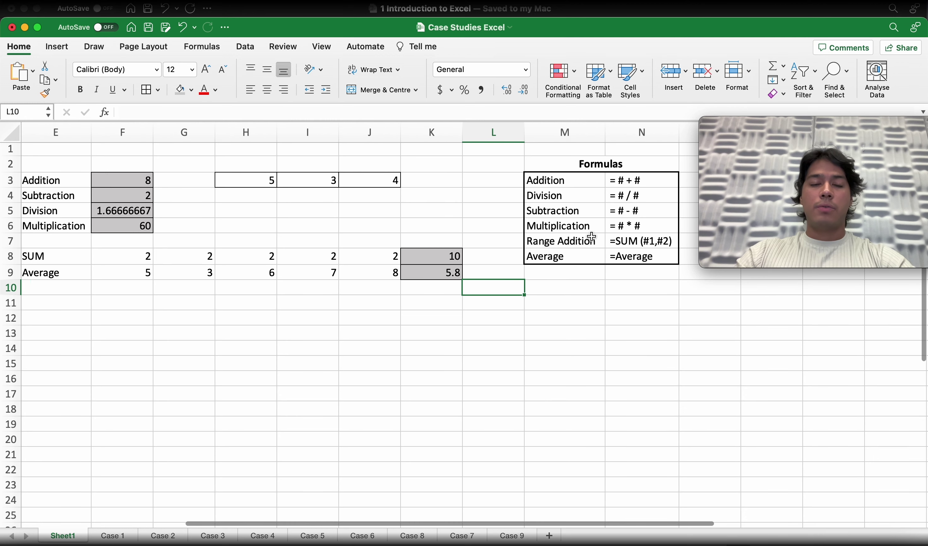
left_click_drag(600, 164, 595, 256)
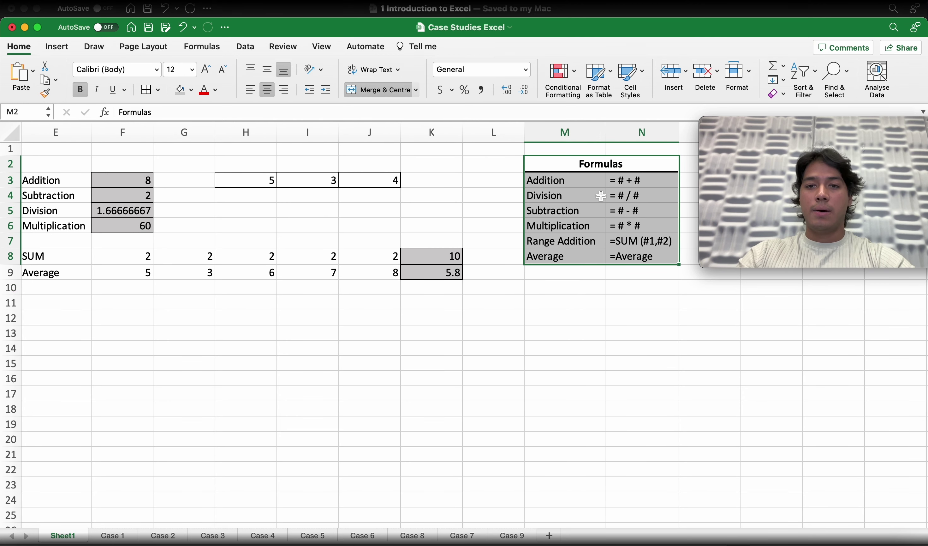
left_click(631, 185)
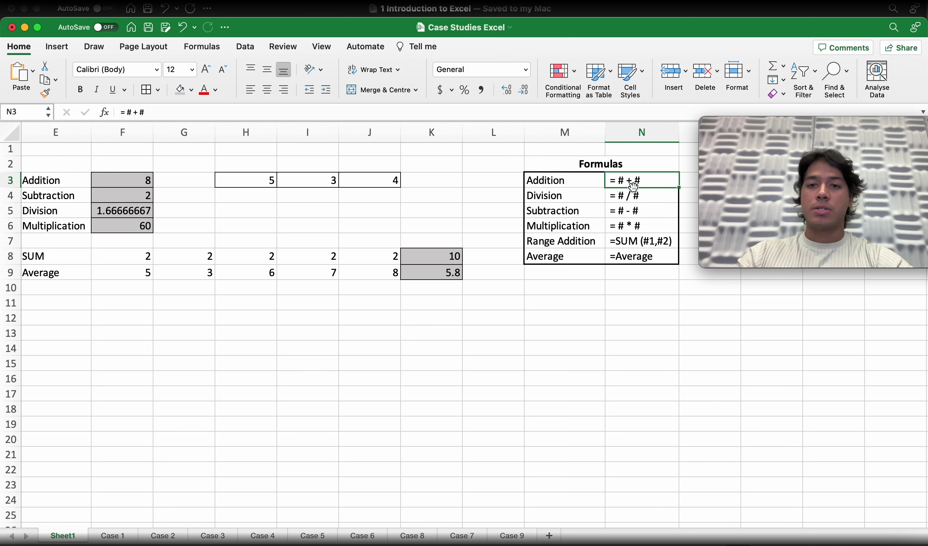
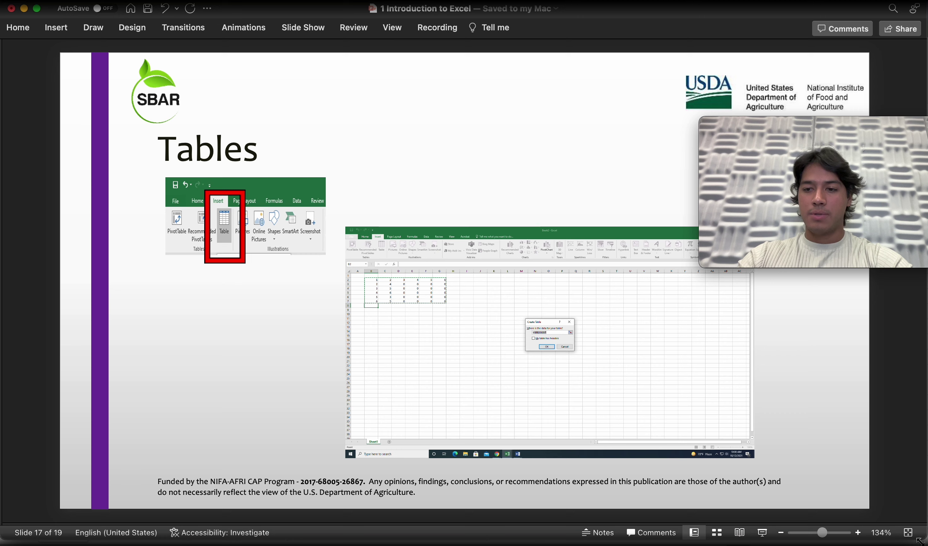
- Switch to the Case Studies Excel workbook and enter 1 in the empty cell F14 of the number block
key("super+Tab")
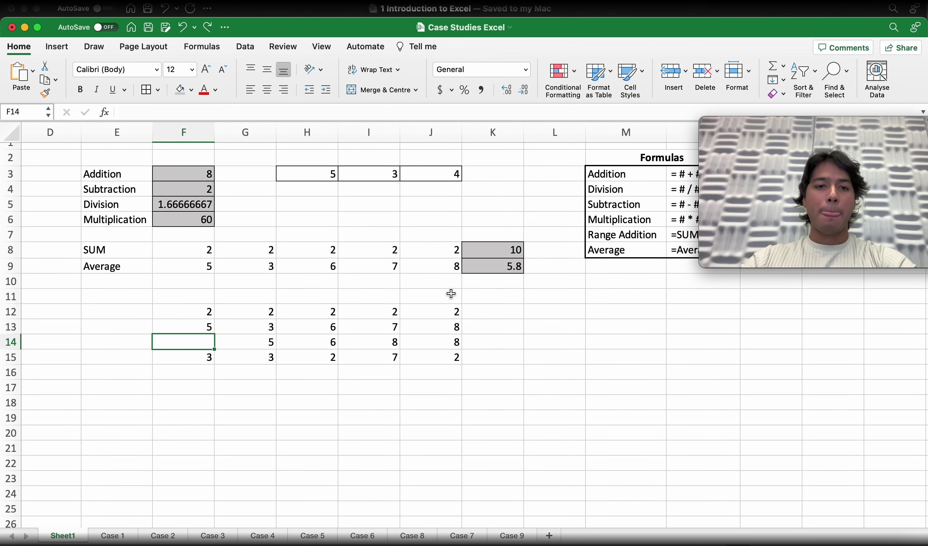
left_click(244, 314)
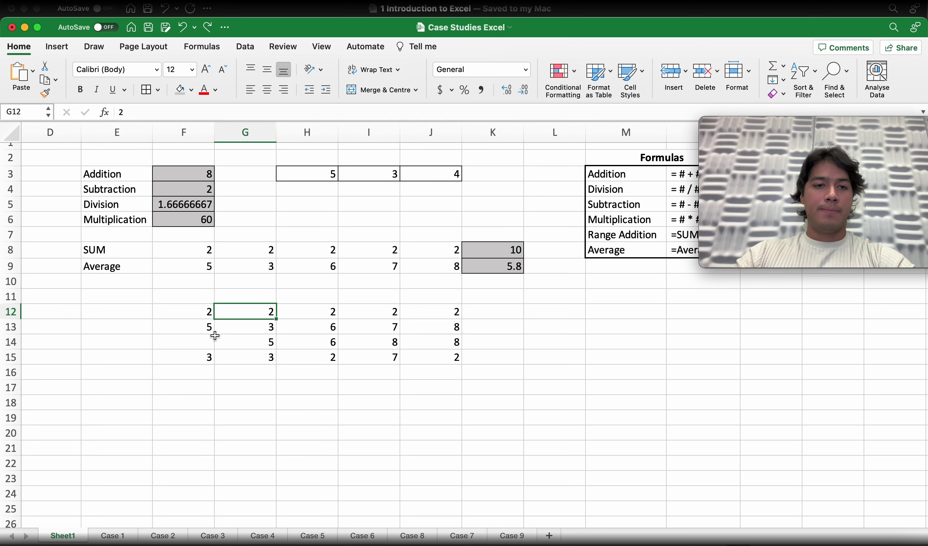
left_click(204, 341)
type("1")
left_click(225, 313)
- Create a table from the number block F12:J15 without using its first row as headers
left_click_drag(201, 307, 444, 353)
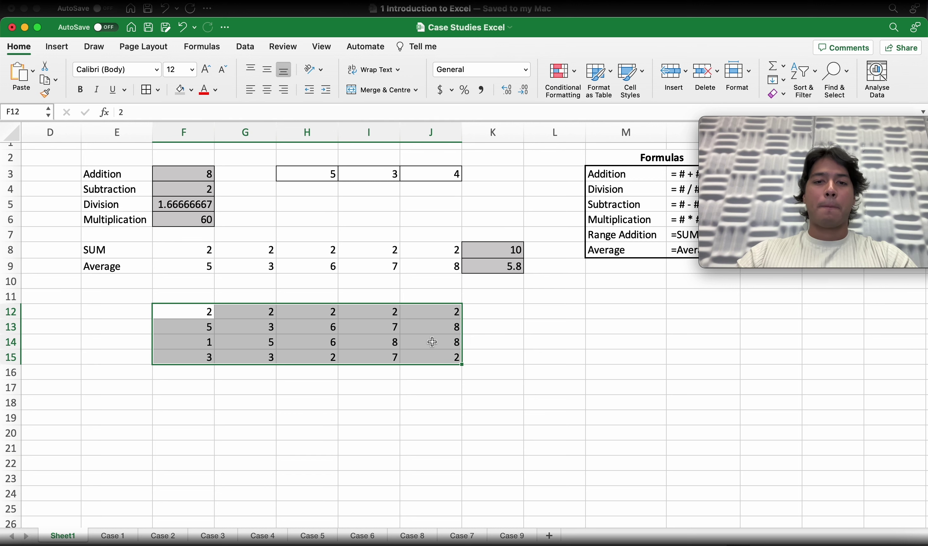
left_click(433, 387)
left_click(203, 316)
left_click_drag(203, 317, 424, 357)
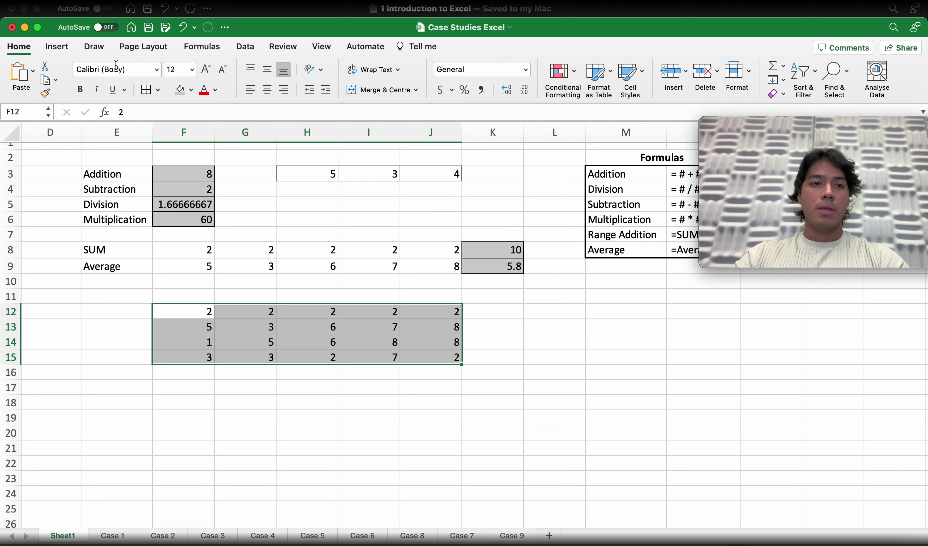
left_click(69, 50)
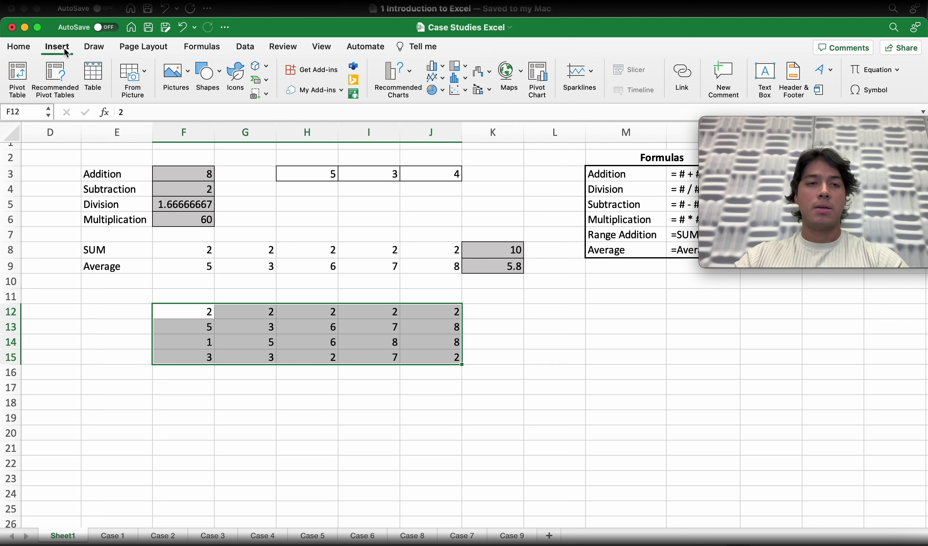
left_click(96, 77)
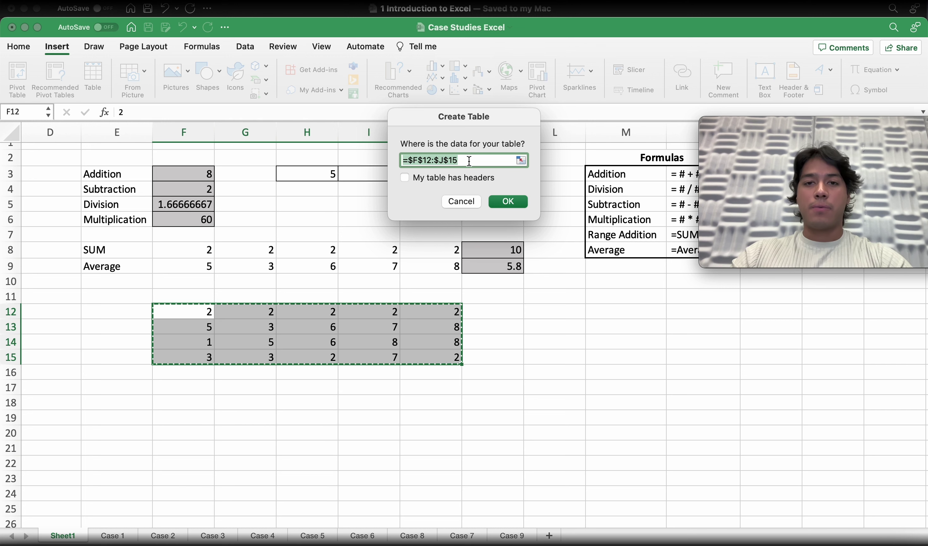
left_click(522, 161)
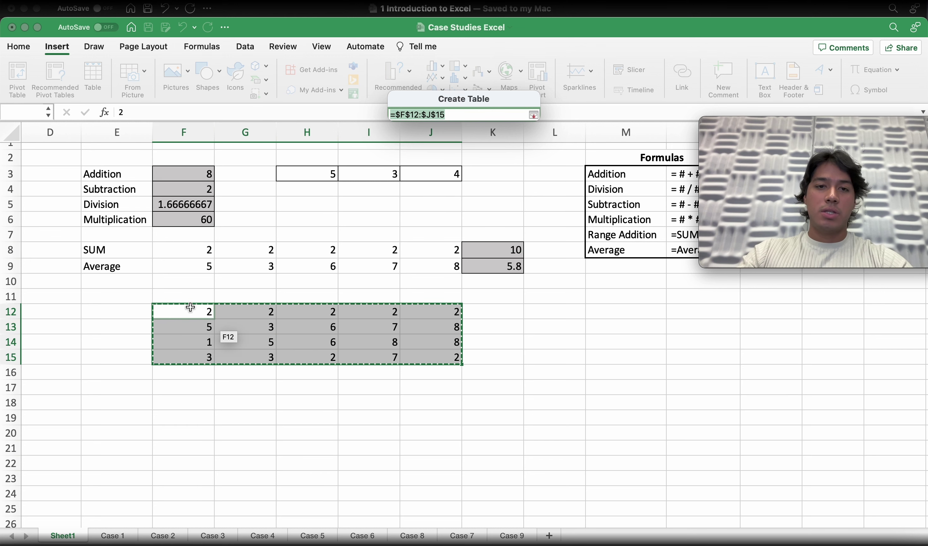
left_click_drag(190, 307, 442, 361)
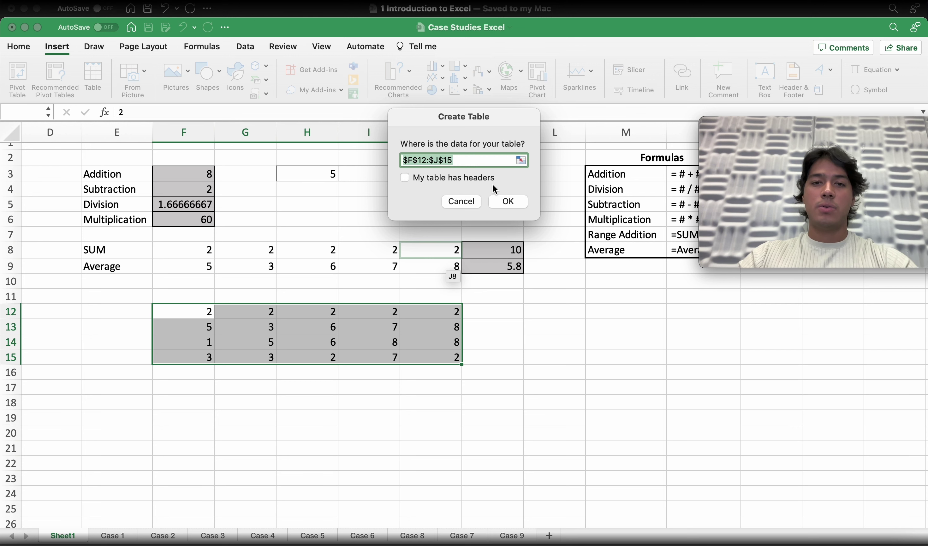
left_click(510, 206)
left_click(494, 369)
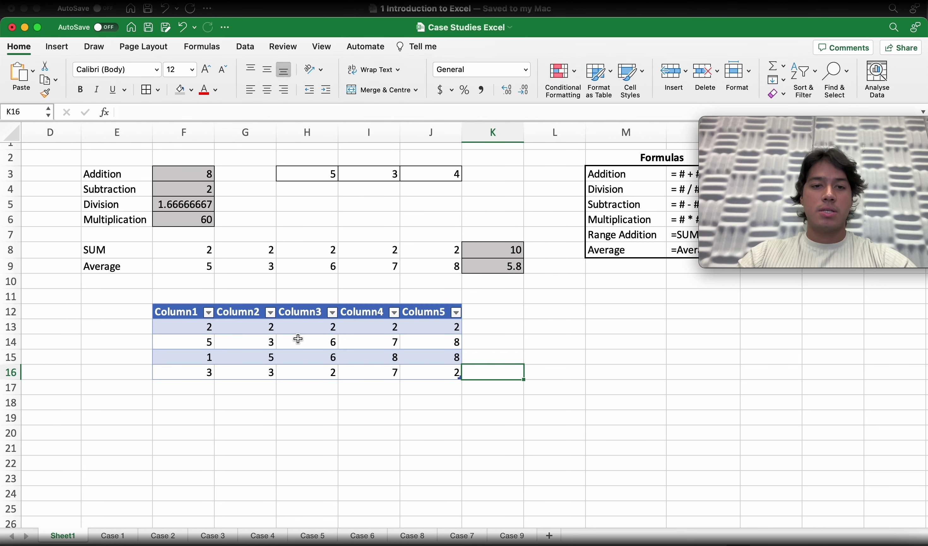
- Select the new table and try its green style, returning it to the blue banded style
left_click_drag(177, 312, 469, 373)
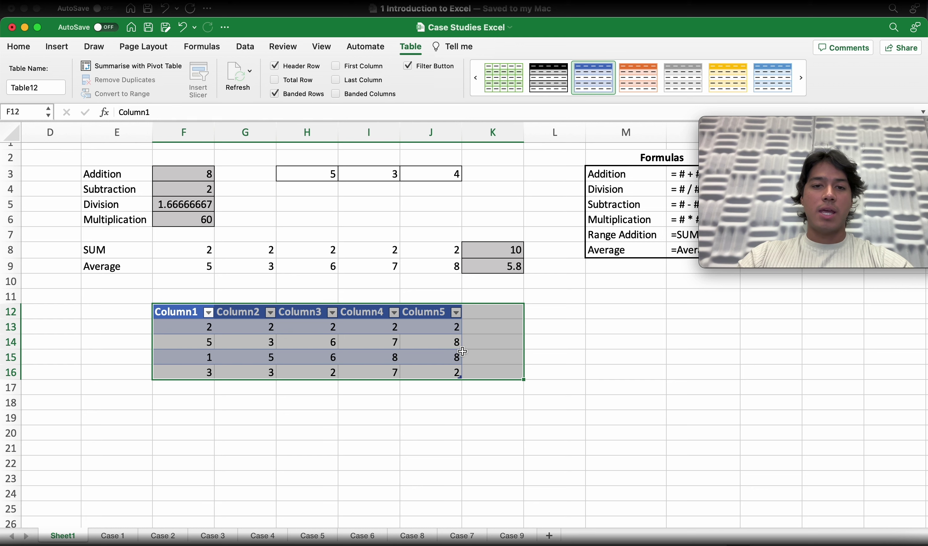
left_click(497, 326)
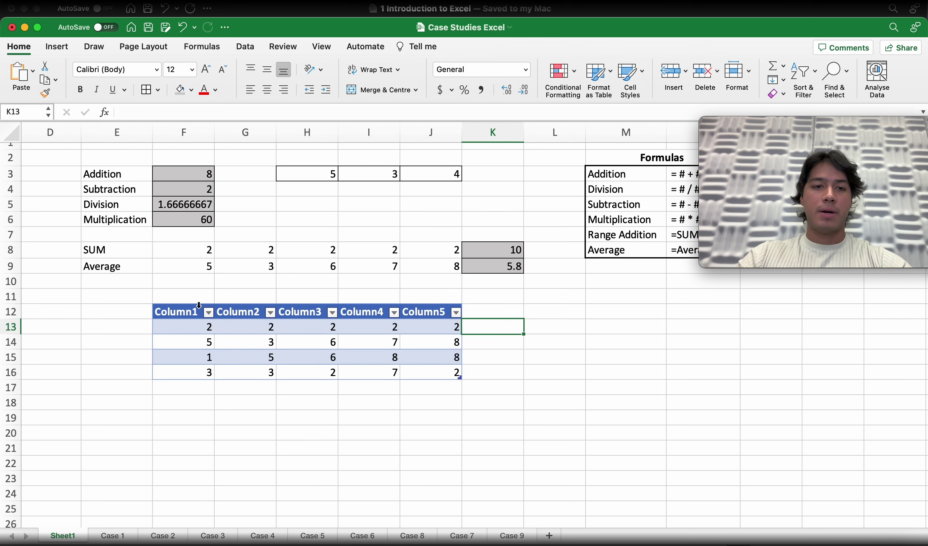
left_click_drag(198, 306, 431, 306)
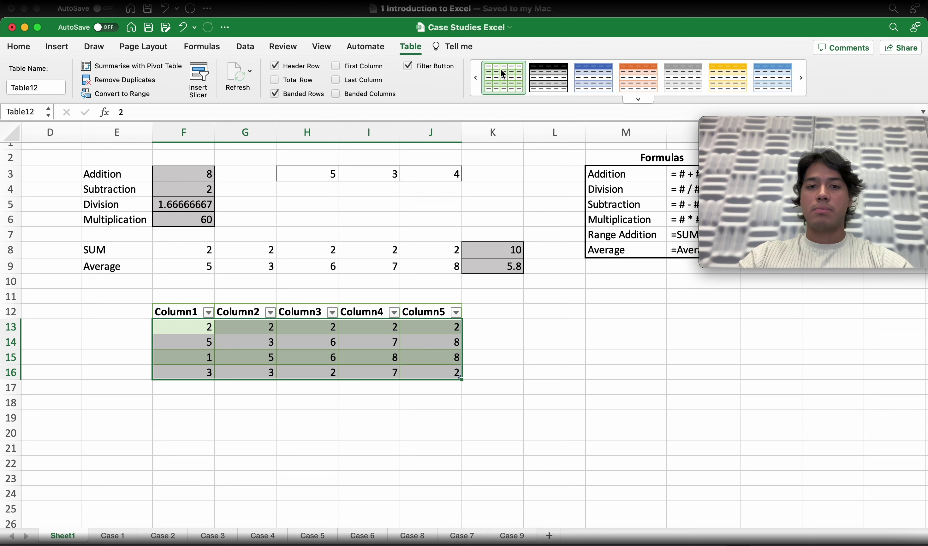
left_click(594, 78)
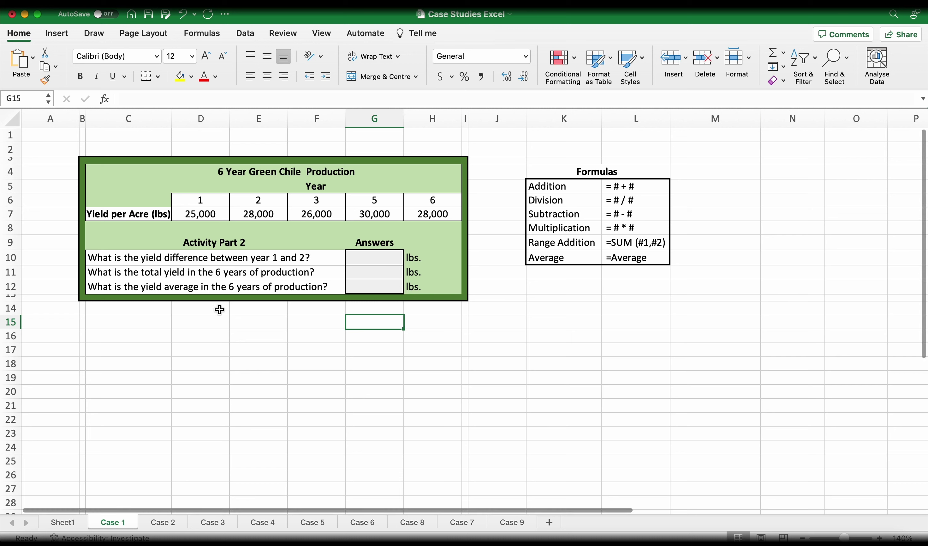
- Look through the Activity Part 2 questions and their answer cells G10 to G12 on the Case 1 sheet
left_click(379, 259)
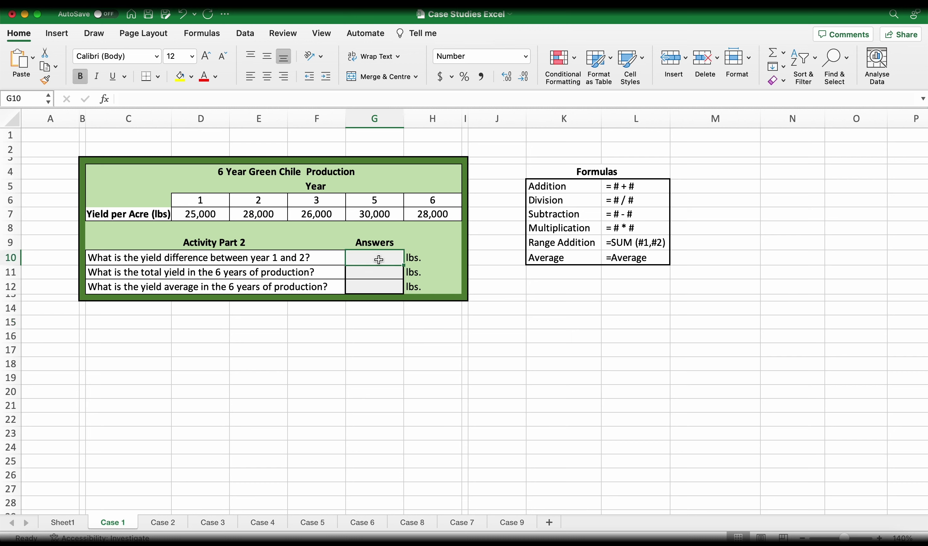
key("Down")
key("Down")
key("Up")
key("Up")
key("Up")
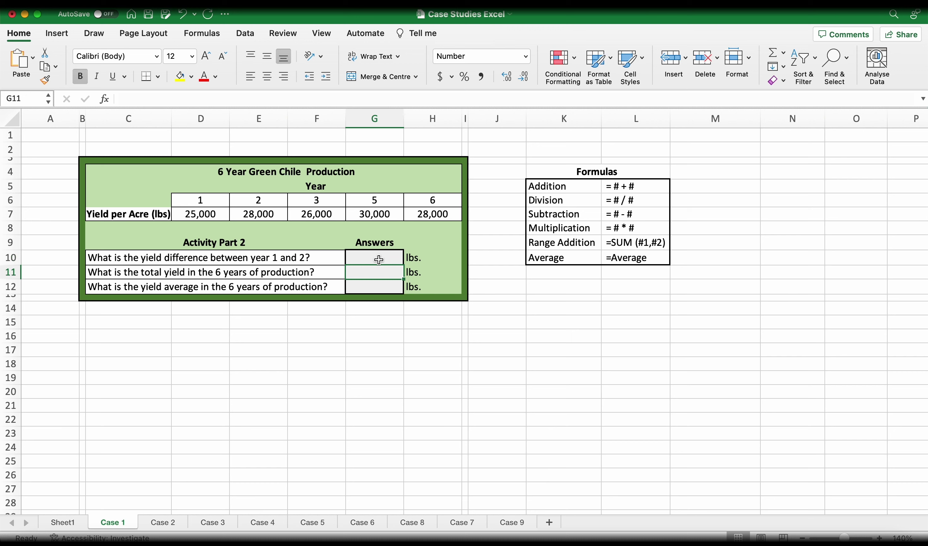
key("Down")
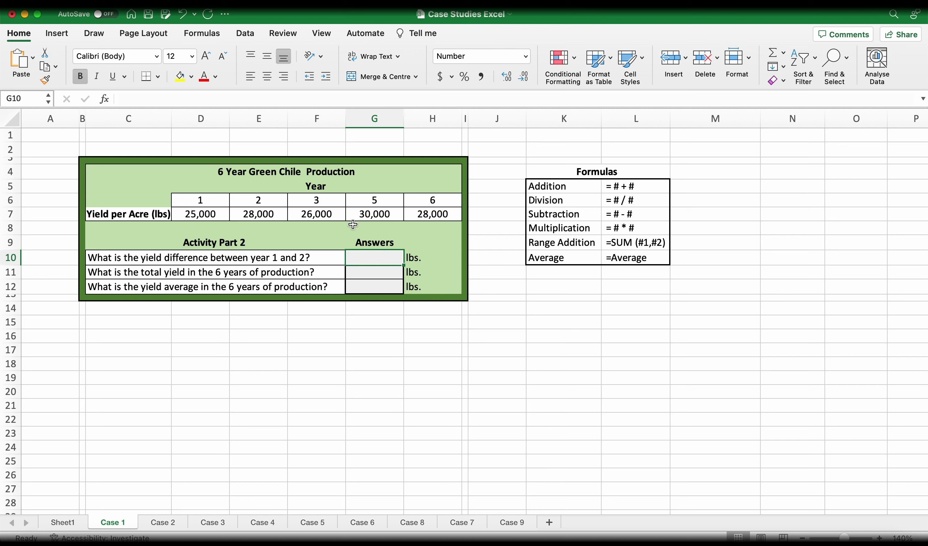
key("Up")
key("Down")
- Check the Subtraction entry in the Formulas table and begin a formula in G10, the year 1 and 2 yield difference answer
left_click(607, 212)
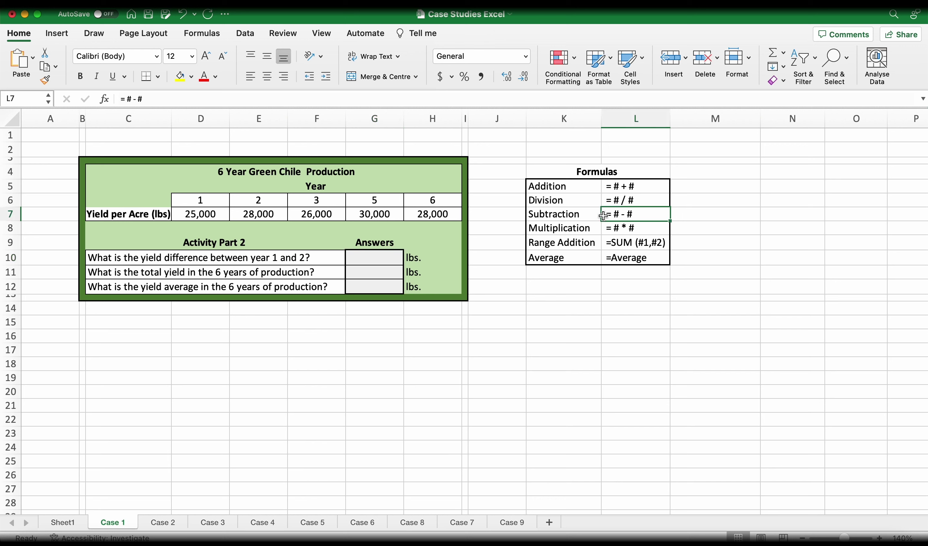
left_click(365, 261)
type("=")
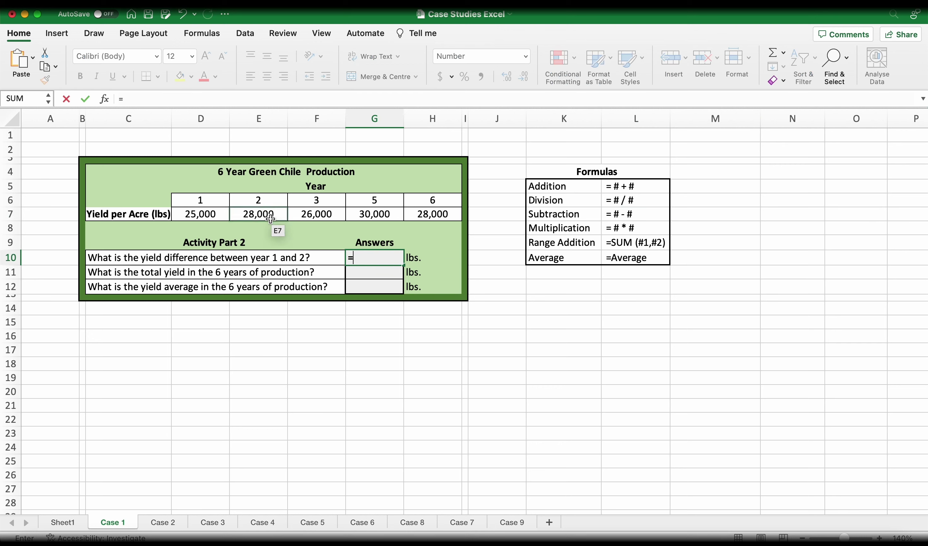